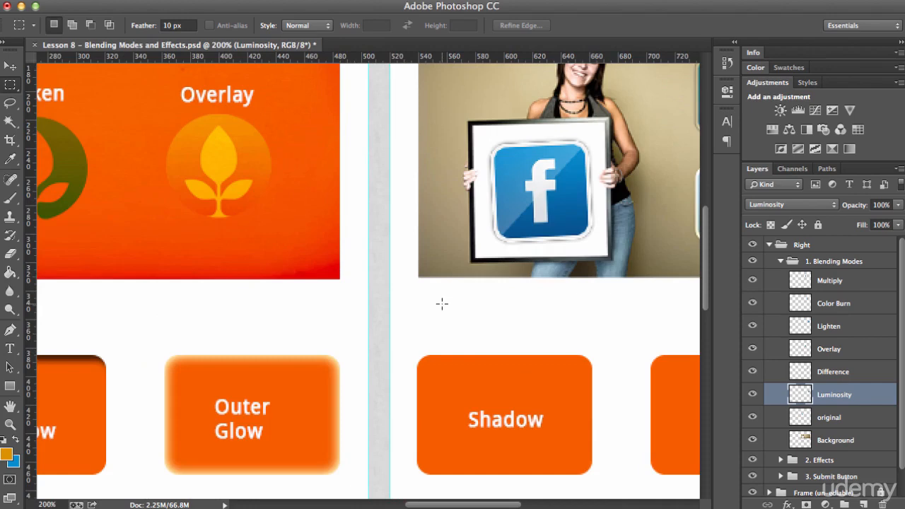
Step: Collapse the Blending Modes layer group and expand the Effects group
{"action": "scroll", "coordinate": [552, 353], "scroll_direction": "down", "scroll_amount": 5}
{"action": "scroll", "coordinate": [552, 354], "scroll_direction": "right", "scroll_amount": 4}
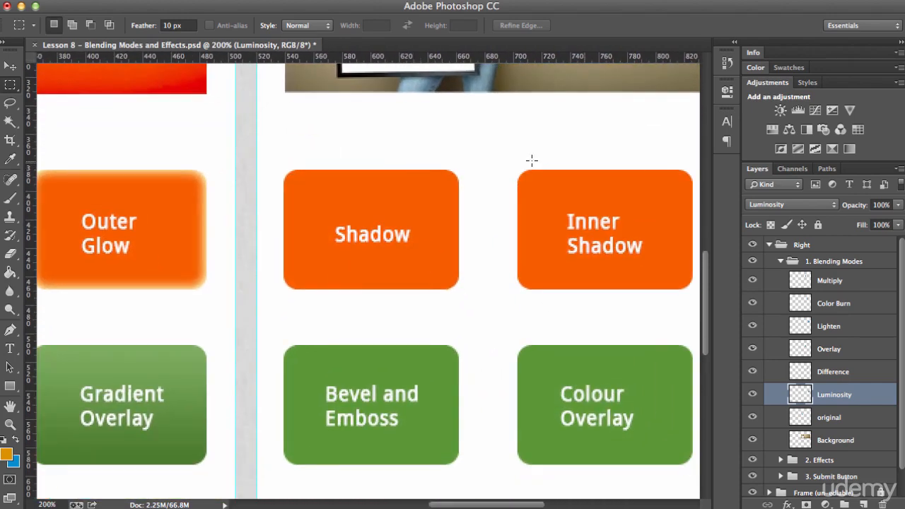
{"action": "left_click", "coordinate": [781, 261]}
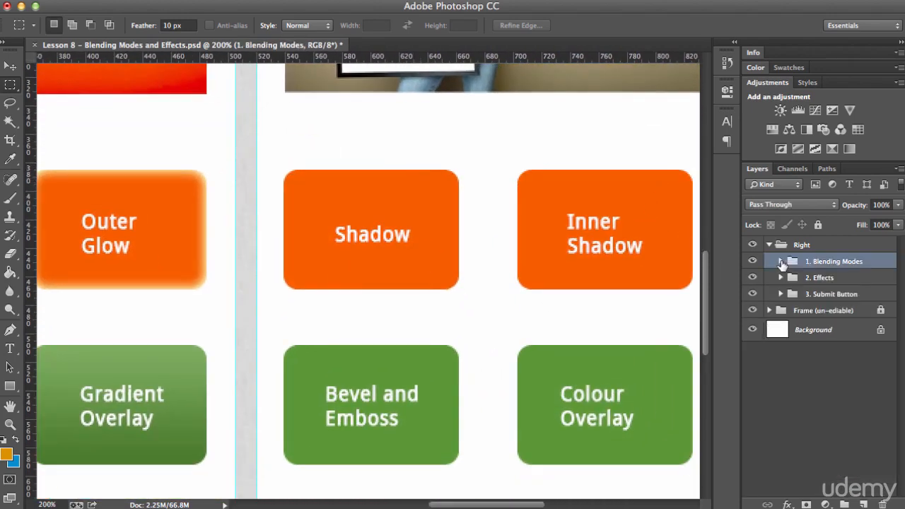
{"action": "left_click", "coordinate": [781, 278]}
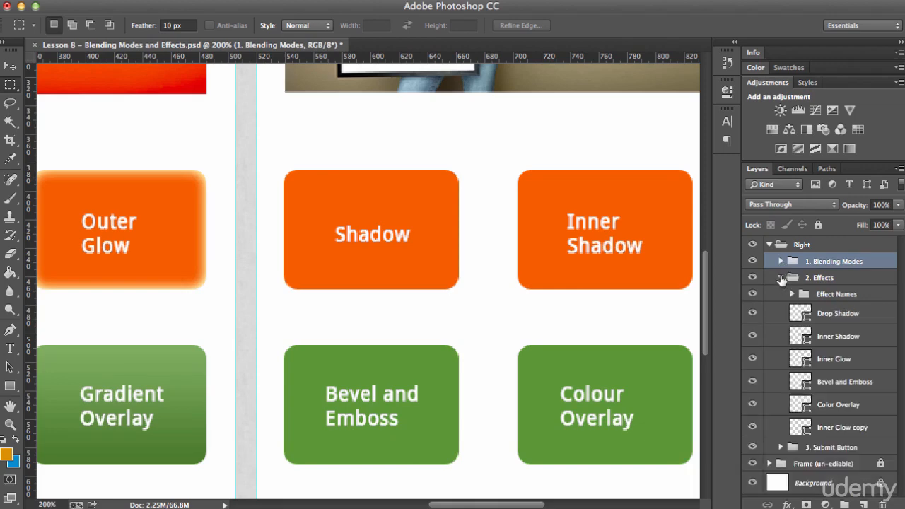
Step: Toggle the visibility of the Effect Names group and the Drop Shadow layer to check which objects each one holds
{"action": "left_click", "coordinate": [830, 296]}
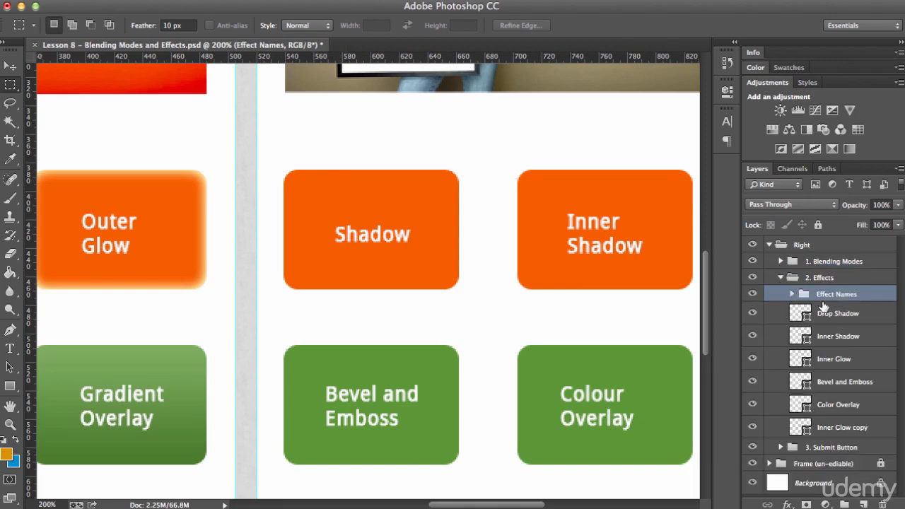
{"action": "key", "text": "super+minus"}
{"action": "key", "text": "super+minus"}
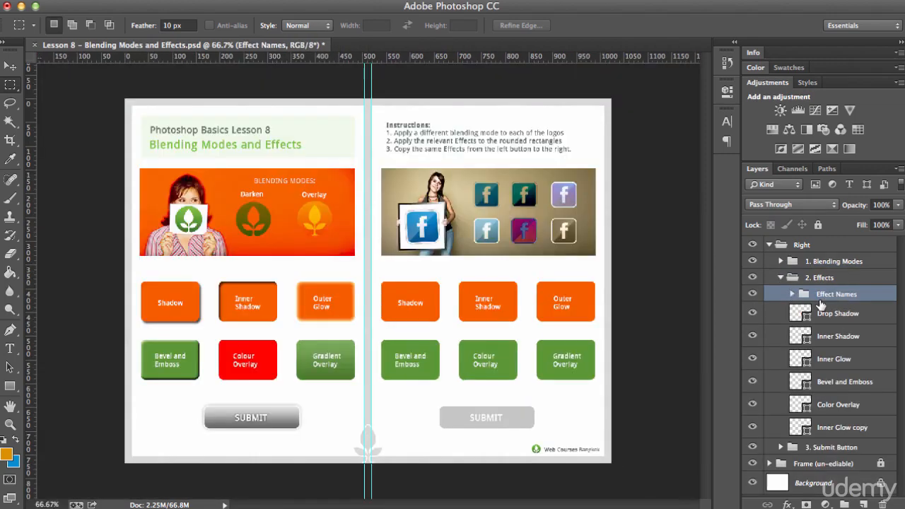
{"action": "left_click", "coordinate": [753, 295]}
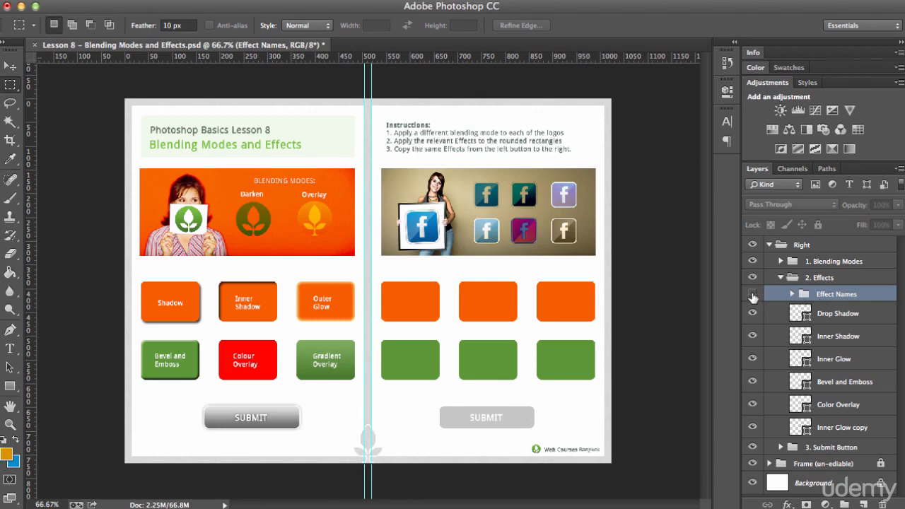
{"action": "left_click", "coordinate": [753, 294]}
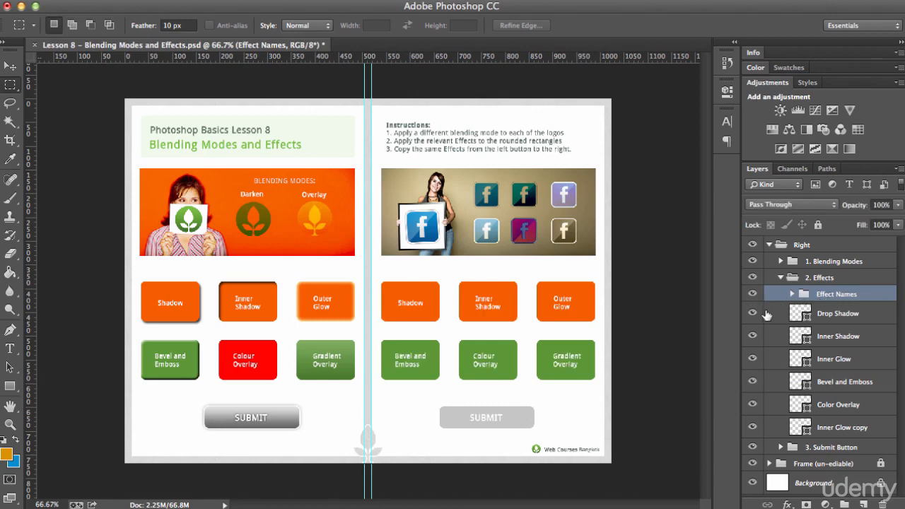
{"action": "left_click", "coordinate": [776, 316]}
{"action": "left_click", "coordinate": [754, 314]}
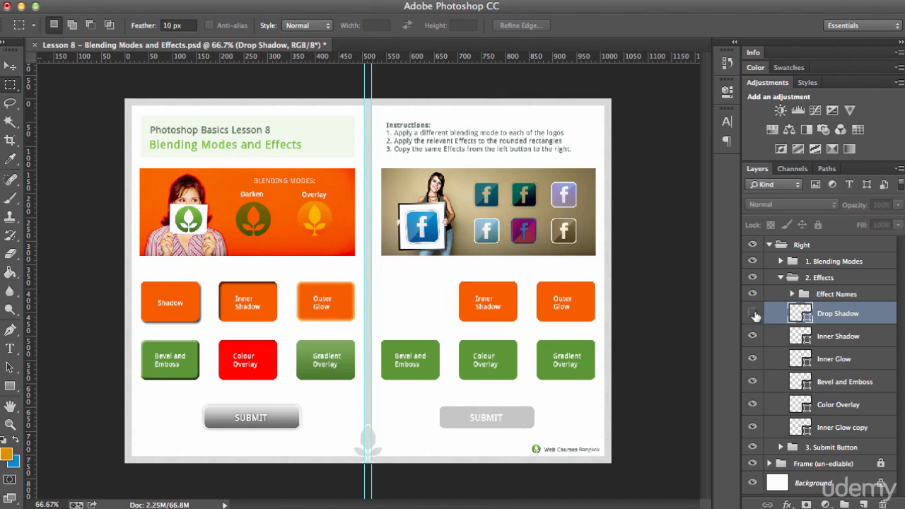
{"action": "left_click", "coordinate": [754, 314]}
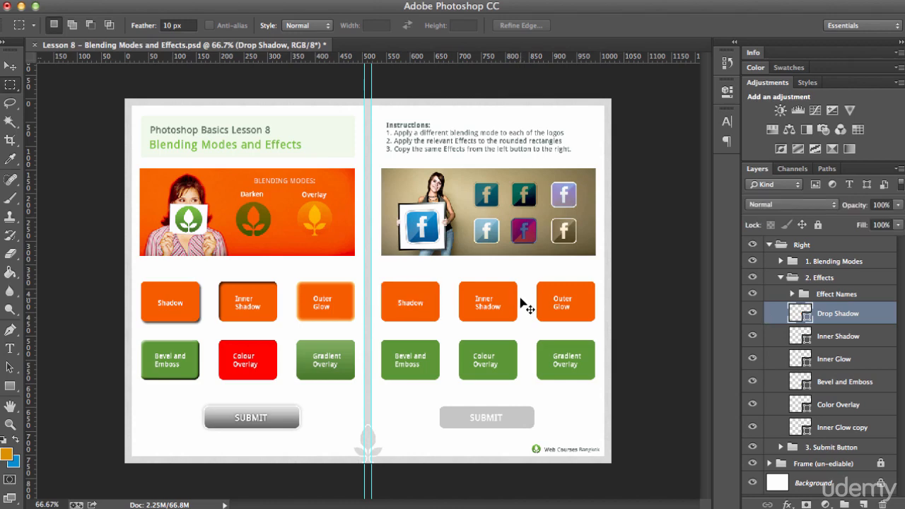
Step: Open the Drop Shadow layer's blending options, enable the Drop Shadow effect and show its settings
{"action": "key", "text": "super+plus"}
{"action": "key", "text": "super+plus"}
{"action": "left_click_drag", "start_coordinate": [471, 326], "coordinate": [403, 237]}
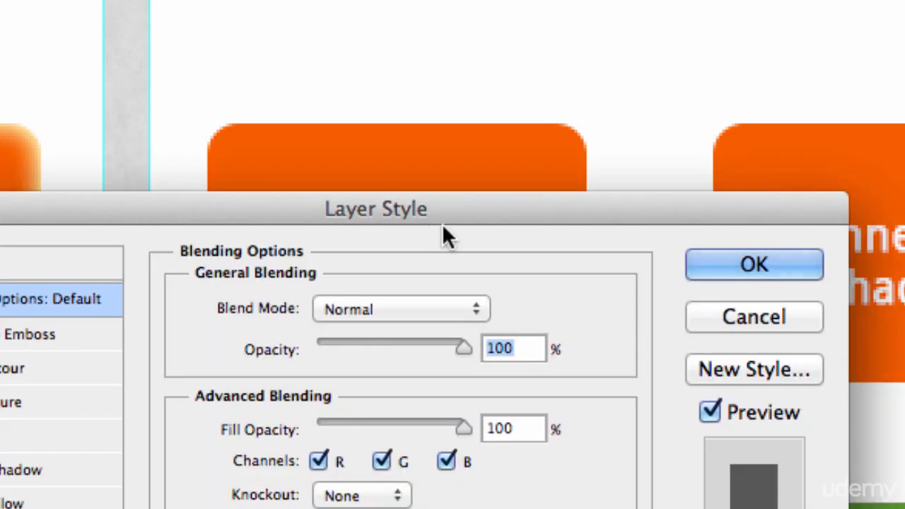
{"action": "left_click_drag", "start_coordinate": [441, 220], "coordinate": [904, 0]}
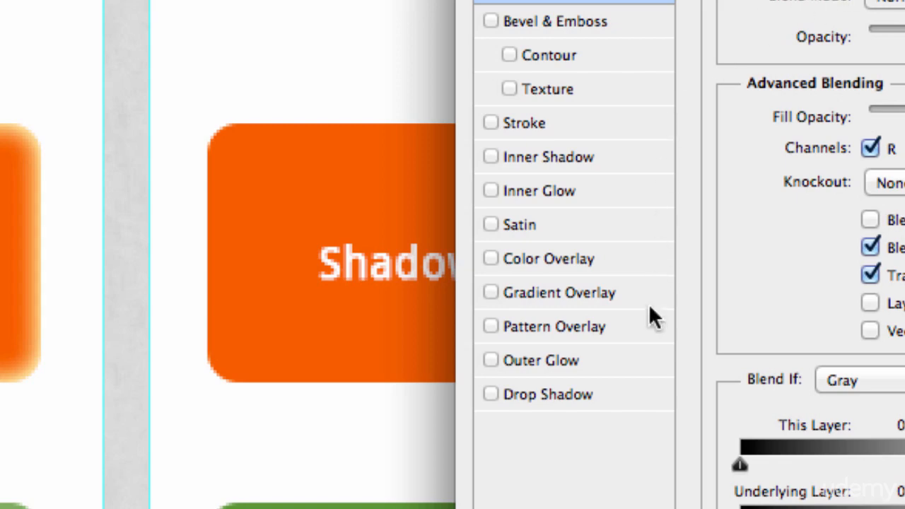
{"action": "left_click", "coordinate": [491, 395]}
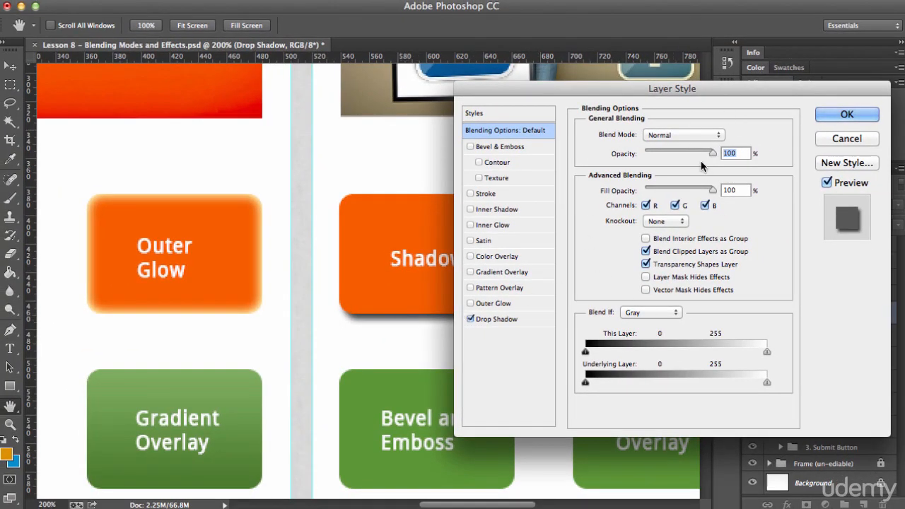
{"action": "left_click", "coordinate": [506, 321]}
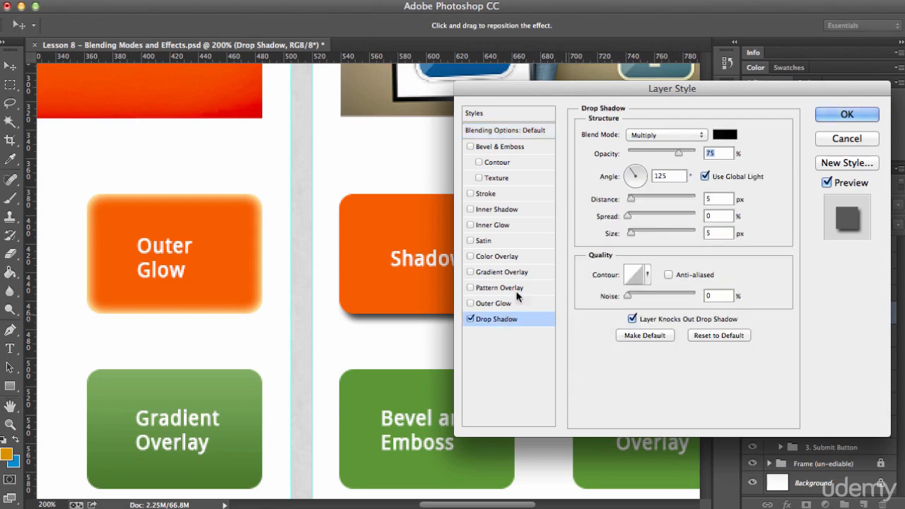
Step: Try repositioning the drop shadow directly on the canvas, ending at a 120° angle and 5 px distance
{"action": "left_click_drag", "start_coordinate": [405, 258], "coordinate": [432, 276]}
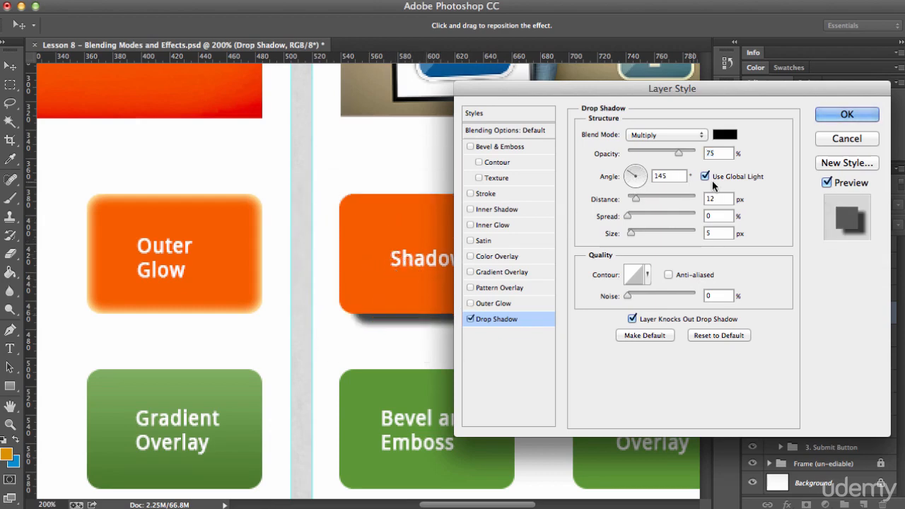
{"action": "left_click_drag", "start_coordinate": [607, 92], "coordinate": [670, 94]}
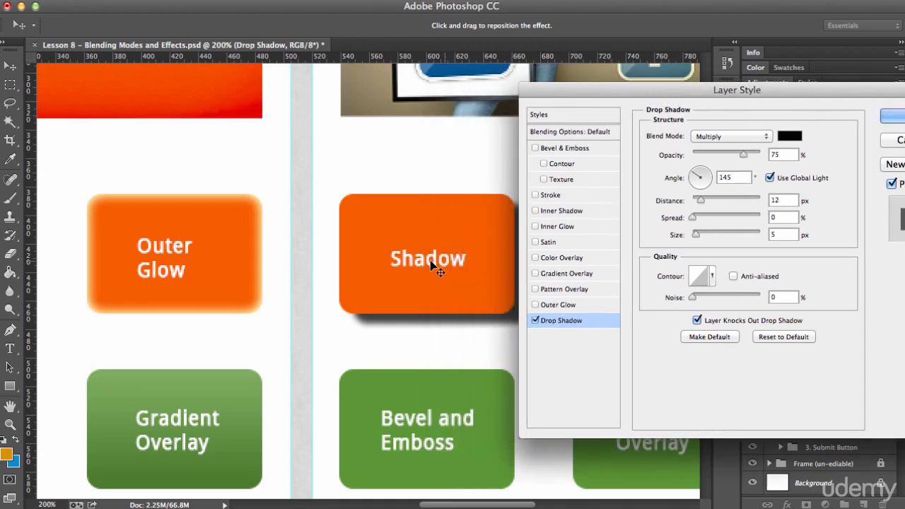
{"action": "mouse_move", "coordinate": [431, 261]}
{"action": "left_mouse_down"}
{"action": "mouse_move", "coordinate": [394, 192]}
{"action": "mouse_move", "coordinate": [415, 285]}
{"action": "mouse_move", "coordinate": [432, 250]}
{"action": "mouse_move", "coordinate": [403, 255]}
{"action": "mouse_move", "coordinate": [352, 190]}
{"action": "mouse_move", "coordinate": [407, 298]}
{"action": "mouse_move", "coordinate": [404, 257]}
{"action": "mouse_move", "coordinate": [420, 269]}
{"action": "left_mouse_up"}
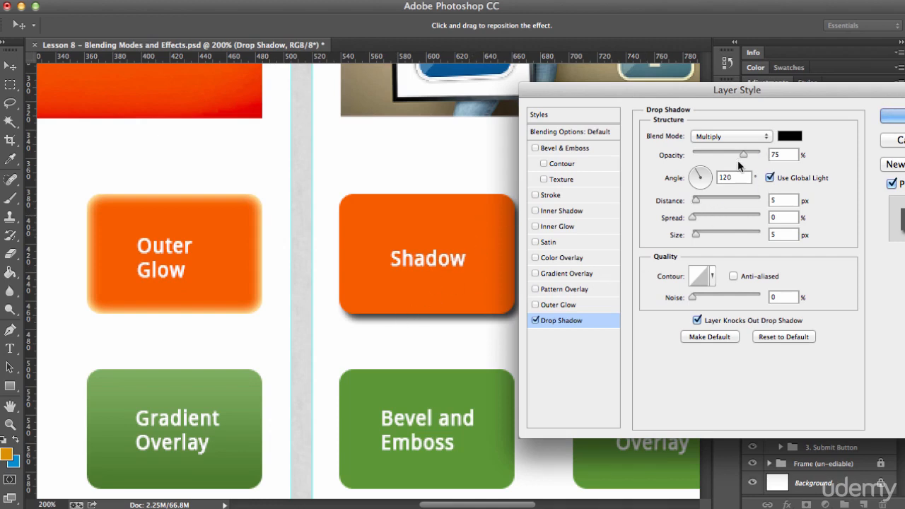
Step: Try different opacities for the drop shadow and set it to 40%
{"action": "left_click_drag", "start_coordinate": [729, 150], "coordinate": [725, 151]}
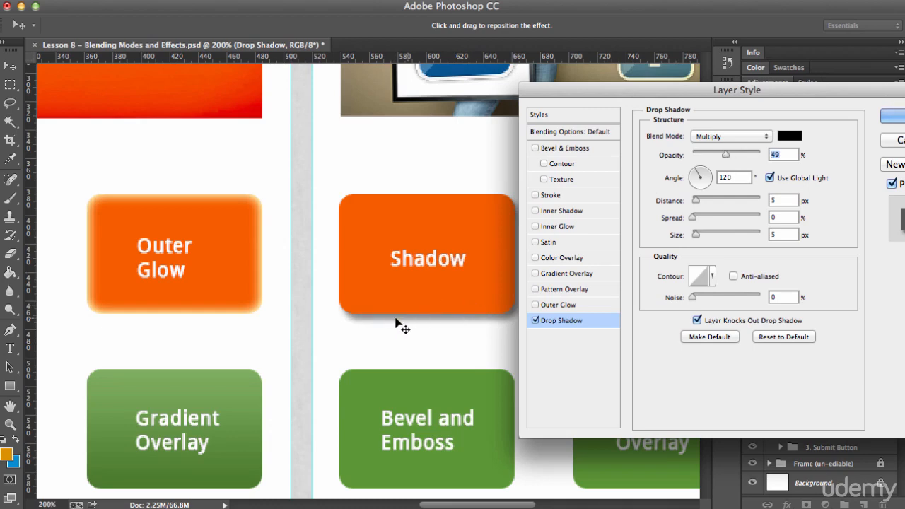
{"action": "left_click_drag", "start_coordinate": [726, 152], "coordinate": [747, 154]}
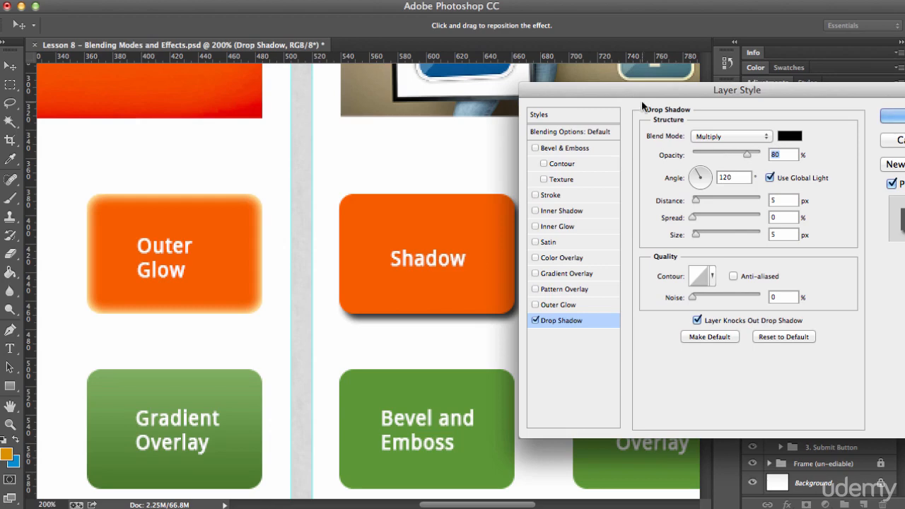
{"action": "left_click_drag", "start_coordinate": [651, 92], "coordinate": [592, 90]}
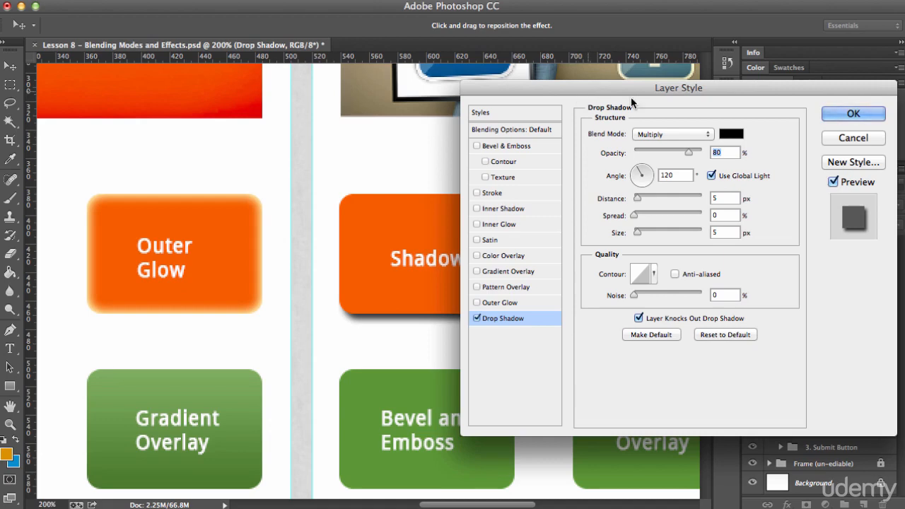
{"action": "left_click", "coordinate": [657, 150]}
{"action": "left_click_drag", "start_coordinate": [657, 149], "coordinate": [660, 150]}
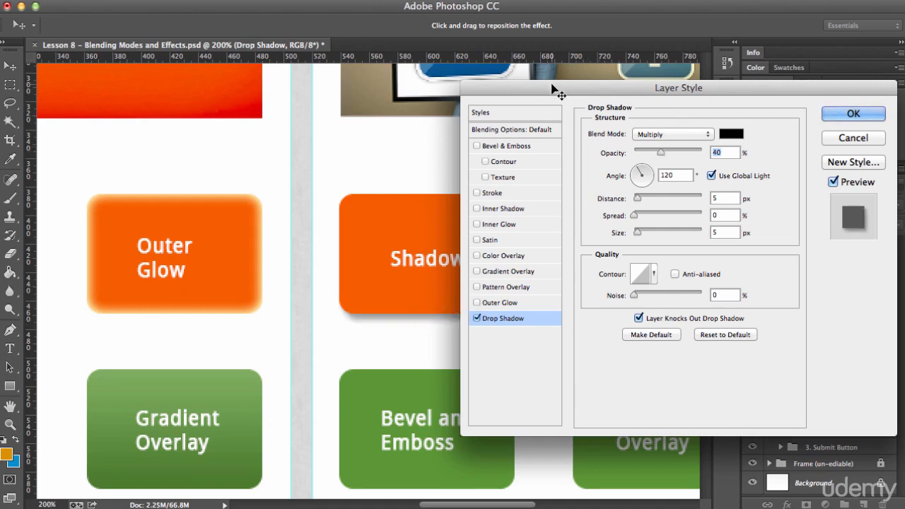
{"action": "left_click_drag", "start_coordinate": [553, 86], "coordinate": [566, 80]}
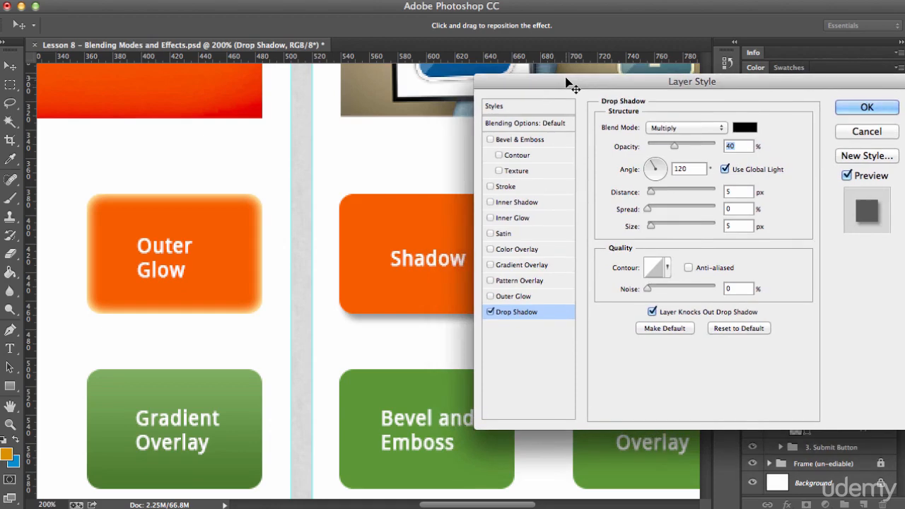
Step: Shift the drop shadow to an angle of -55° and set its distance to 0 px
{"action": "left_click", "coordinate": [735, 192]}
{"action": "key", "text": "BackSpace"}
{"action": "type", "text": "0"}
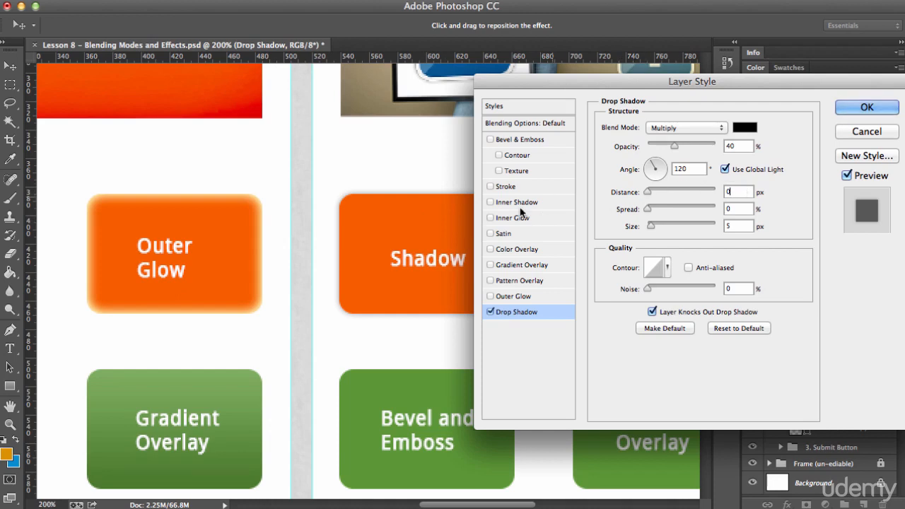
{"action": "left_click_drag", "start_coordinate": [448, 233], "coordinate": [427, 206]}
{"action": "left_click_drag", "start_coordinate": [742, 191], "coordinate": [652, 186]}
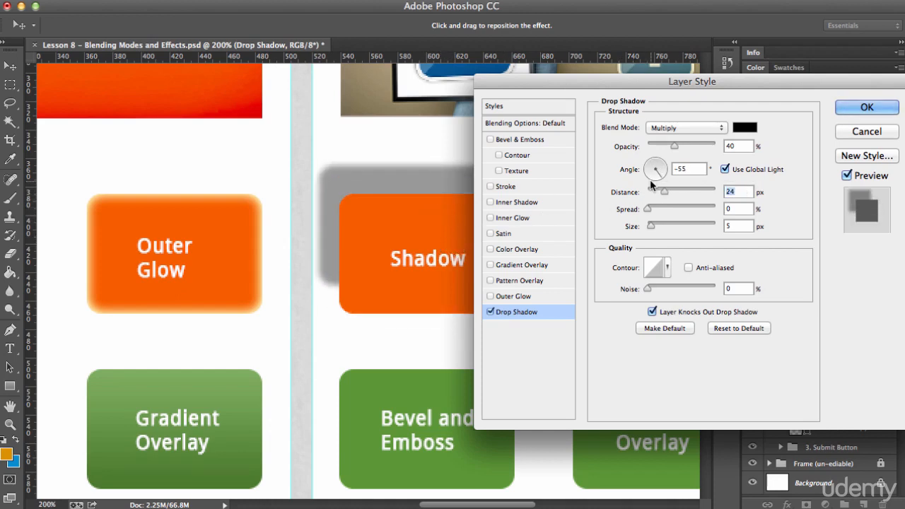
{"action": "type", "text": "0"}
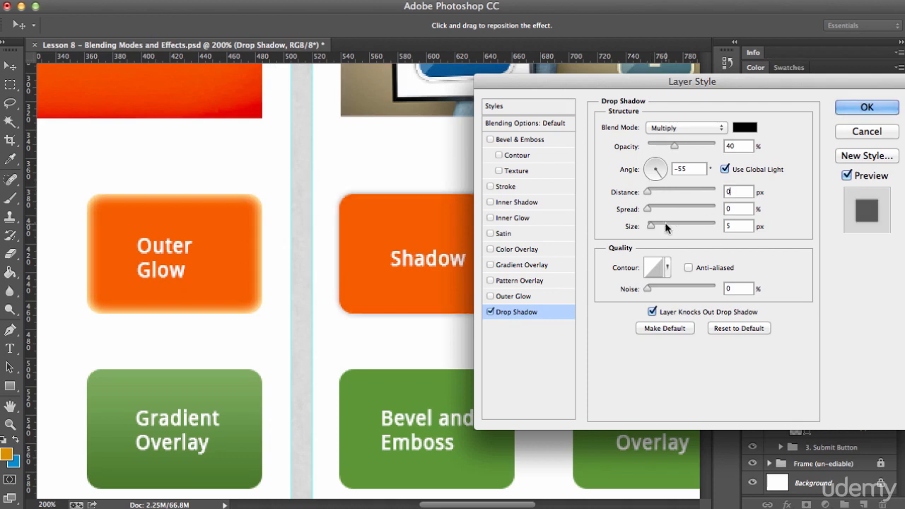
Step: Set the drop shadow's spread to 3% and size to 9 px, and apply the layer style
{"action": "left_click_drag", "start_coordinate": [591, 81], "coordinate": [603, 67]}
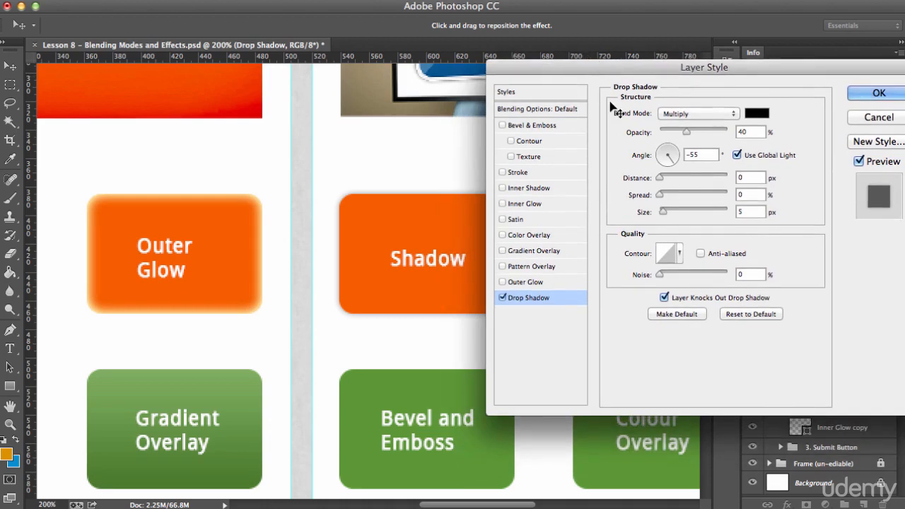
{"action": "mouse_move", "coordinate": [667, 212]}
{"action": "left_mouse_down"}
{"action": "mouse_move", "coordinate": [659, 213]}
{"action": "mouse_move", "coordinate": [674, 213]}
{"action": "mouse_move", "coordinate": [663, 196]}
{"action": "mouse_move", "coordinate": [717, 197]}
{"action": "mouse_move", "coordinate": [662, 196]}
{"action": "mouse_move", "coordinate": [677, 215]}
{"action": "mouse_move", "coordinate": [665, 215]}
{"action": "left_mouse_up"}
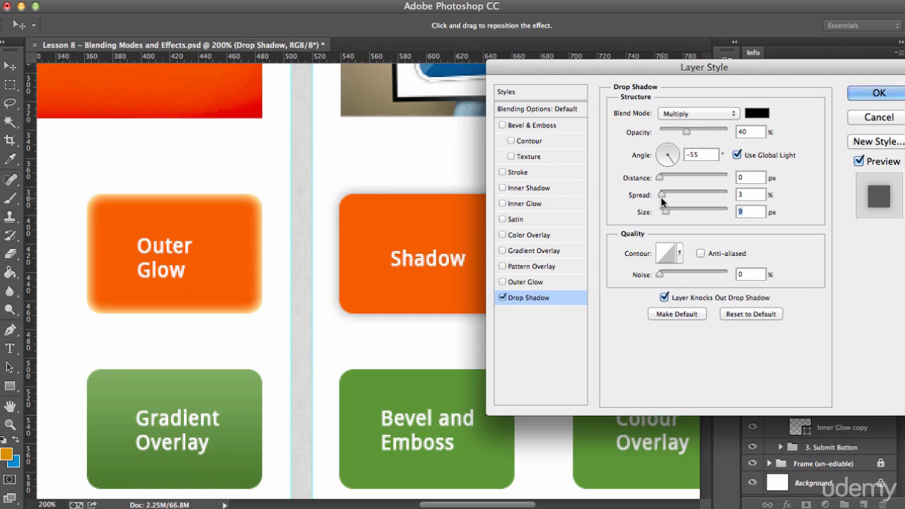
{"action": "left_click", "coordinate": [877, 93]}
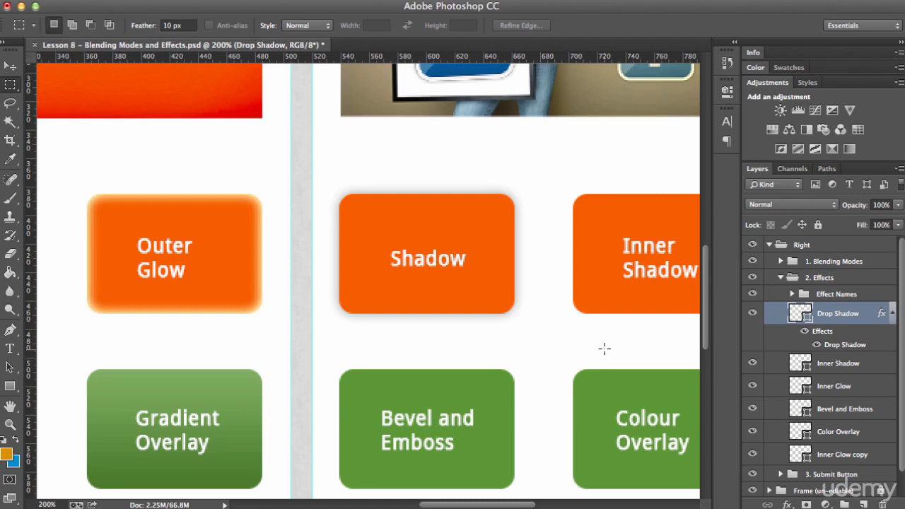
Step: Open the Inner Shadow layer's blending options and enable the Inner Shadow effect
{"action": "left_click_drag", "start_coordinate": [522, 278], "coordinate": [377, 266]}
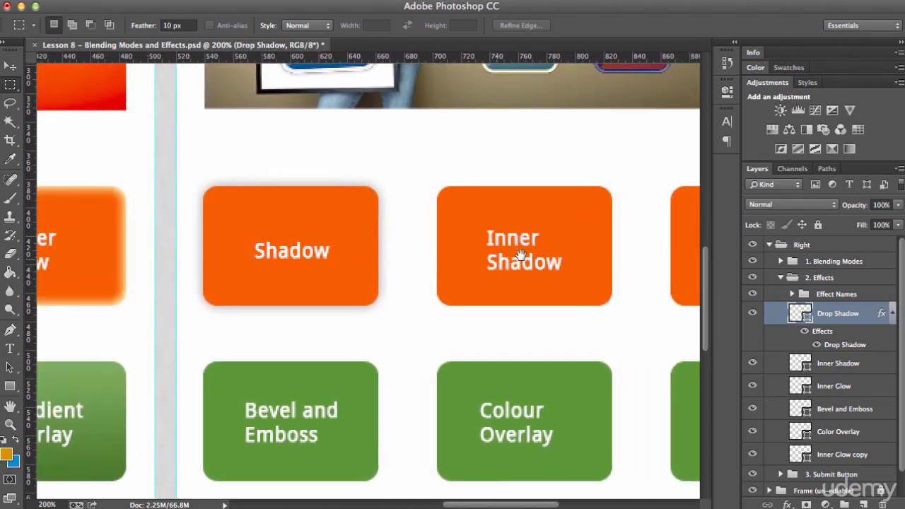
{"action": "left_click", "coordinate": [822, 364]}
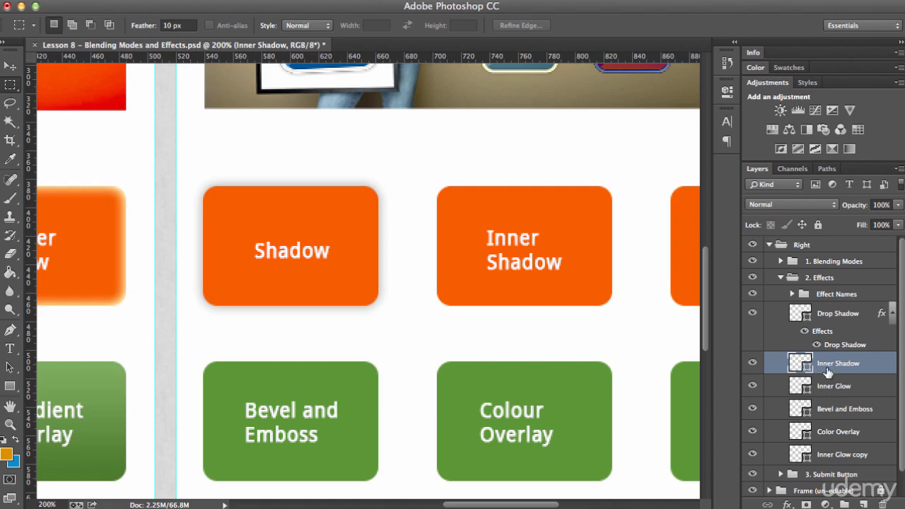
{"action": "right_click", "coordinate": [833, 362]}
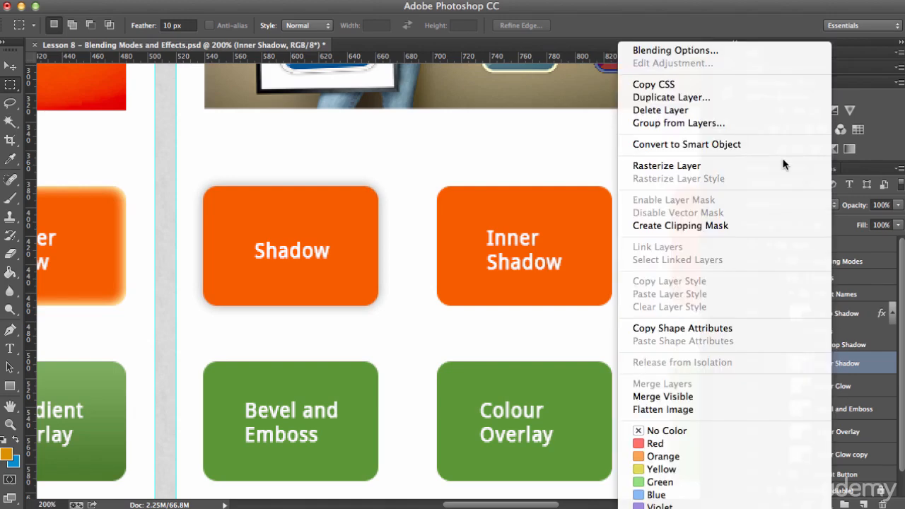
{"action": "left_click", "coordinate": [689, 49]}
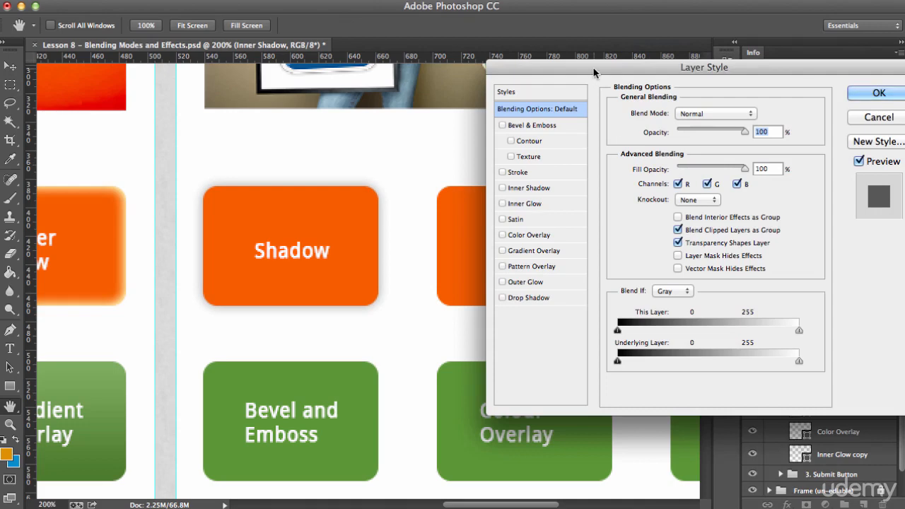
{"action": "left_click_drag", "start_coordinate": [595, 70], "coordinate": [611, 79]}
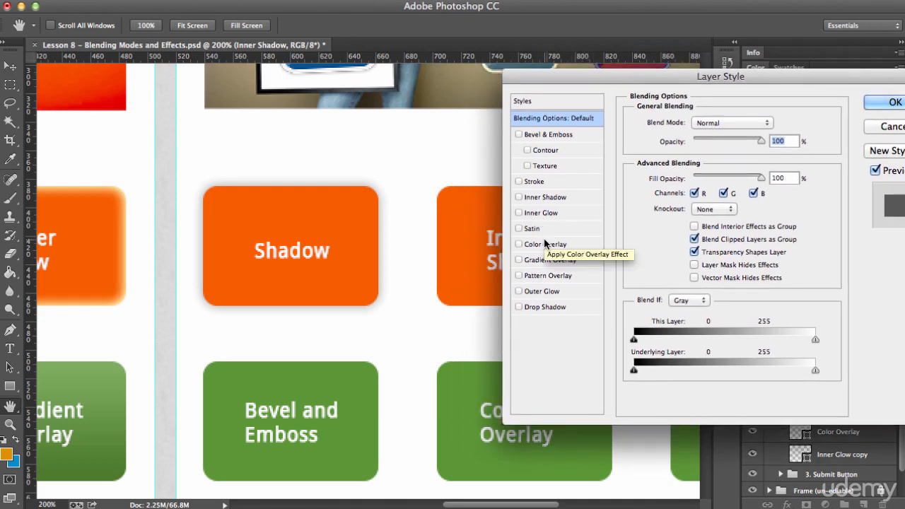
{"action": "left_click", "coordinate": [536, 202]}
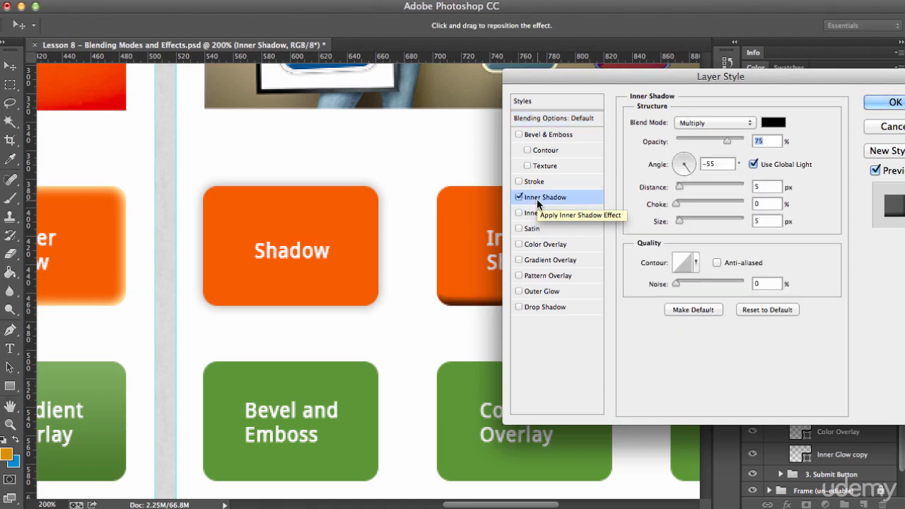
Step: Set the inner shadow's size to 21 px
{"action": "left_click_drag", "start_coordinate": [602, 85], "coordinate": [656, 113]}
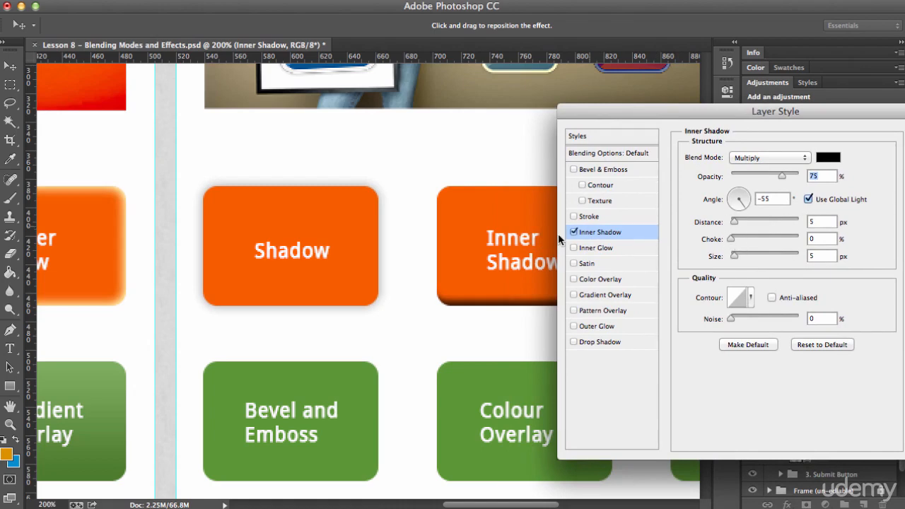
{"action": "left_click", "coordinate": [816, 255]}
{"action": "type", "text": "21"}
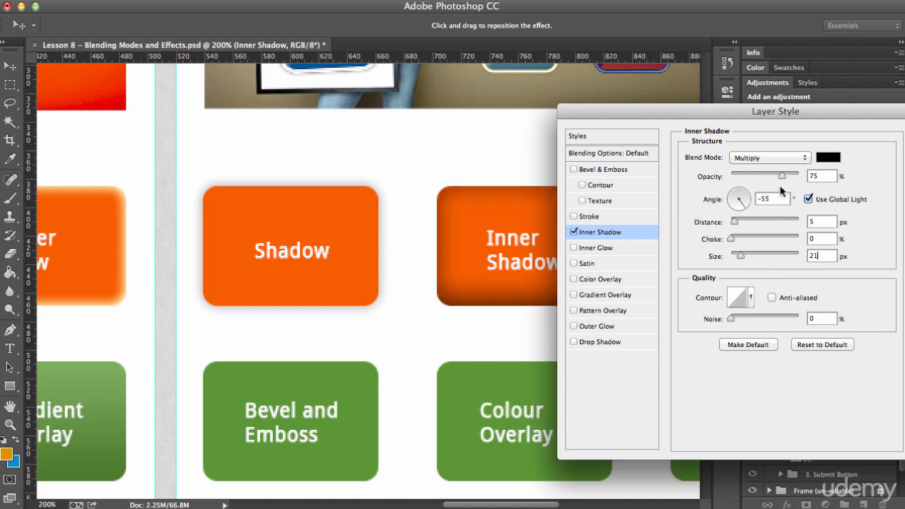
Step: Set the inner shadow's opacity to 46% and reduce its size to 4 px
{"action": "left_click", "coordinate": [749, 174]}
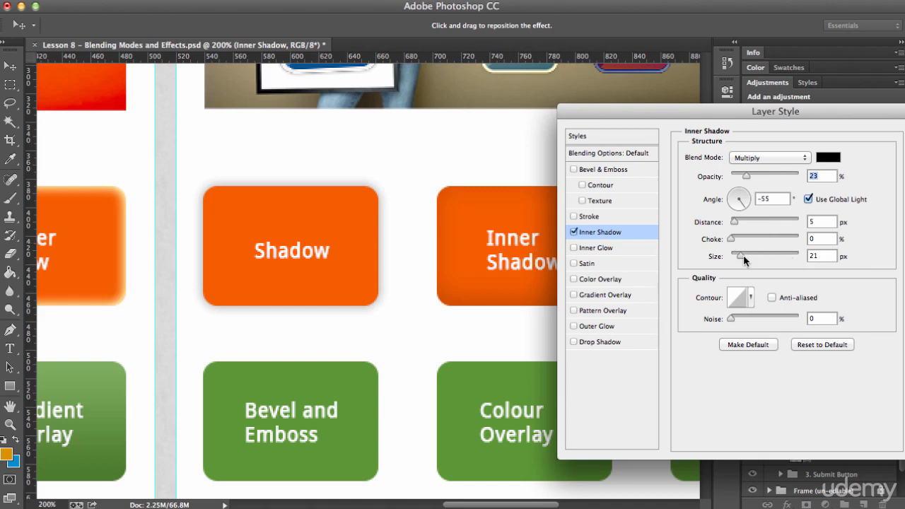
{"action": "mouse_move", "coordinate": [743, 256]}
{"action": "left_mouse_down"}
{"action": "mouse_move", "coordinate": [751, 256]}
{"action": "mouse_move", "coordinate": [732, 256]}
{"action": "mouse_move", "coordinate": [752, 255]}
{"action": "mouse_move", "coordinate": [741, 256]}
{"action": "left_mouse_up"}
{"action": "left_click", "coordinate": [762, 174]}
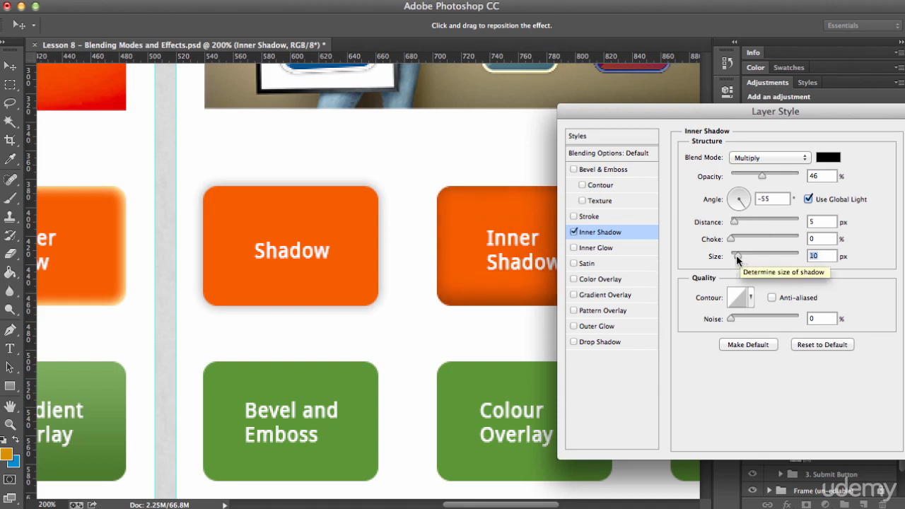
{"action": "left_click_drag", "start_coordinate": [736, 255], "coordinate": [735, 255]}
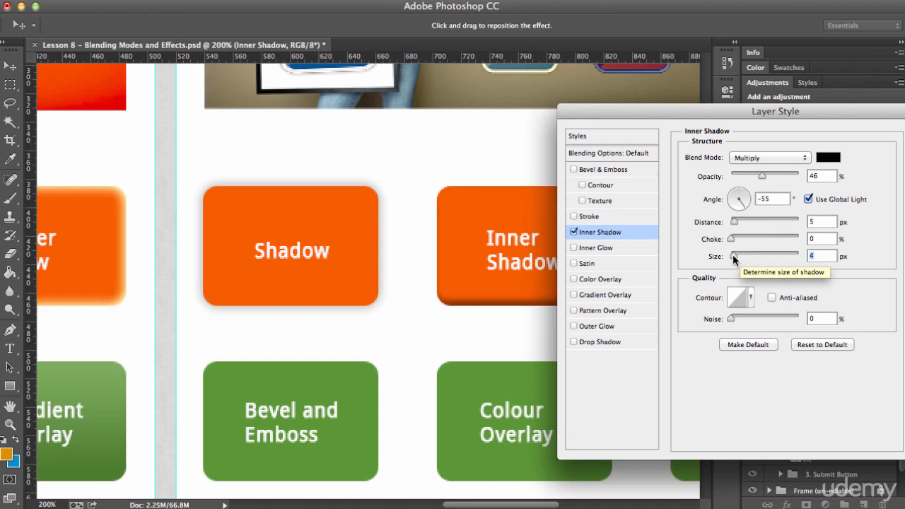
Step: Set the inner shadow's distance to 0 px and opacity to 29%, and apply the layer style
{"action": "left_click_drag", "start_coordinate": [734, 222], "coordinate": [731, 222]}
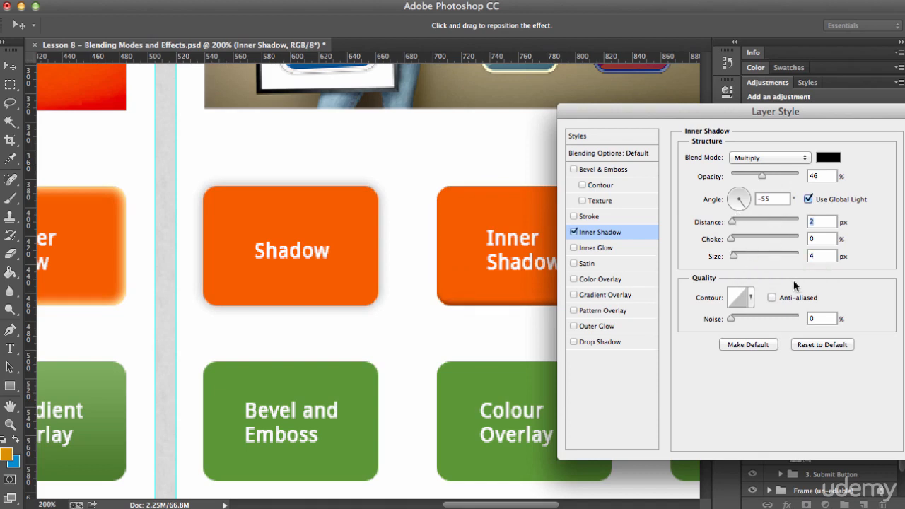
{"action": "left_click", "coordinate": [750, 173]}
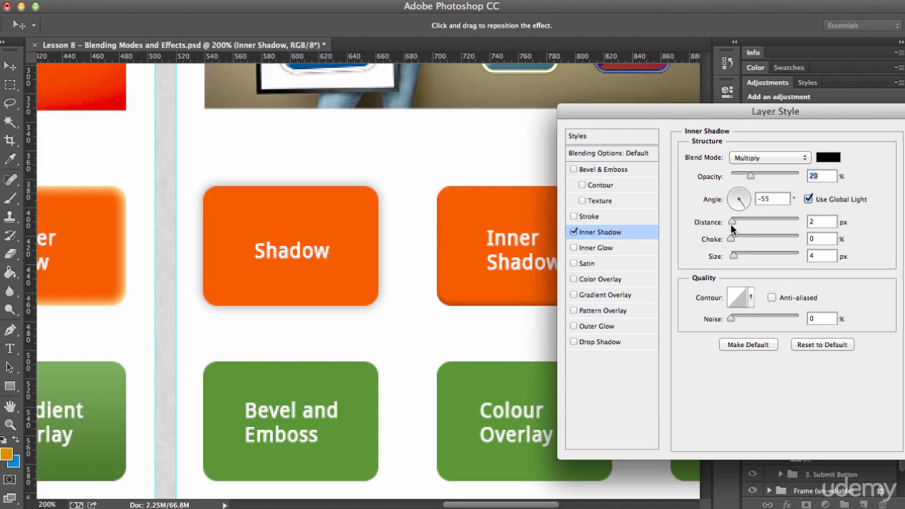
{"action": "left_click_drag", "start_coordinate": [733, 224], "coordinate": [726, 221]}
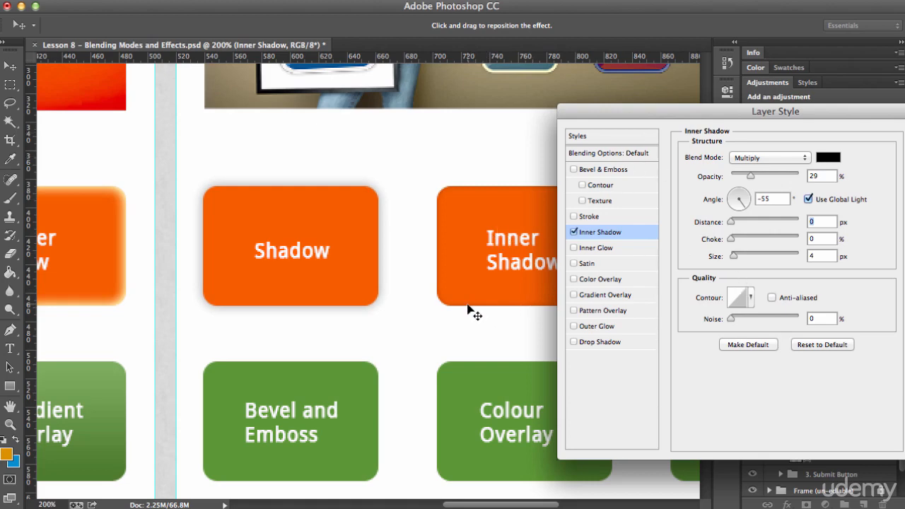
{"action": "left_click_drag", "start_coordinate": [671, 117], "coordinate": [611, 92]}
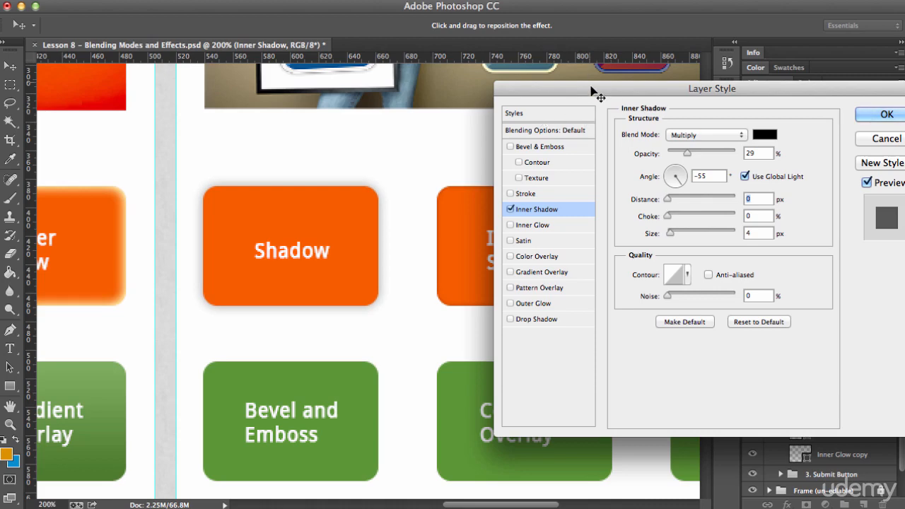
{"action": "left_click_drag", "start_coordinate": [604, 91], "coordinate": [636, 91]}
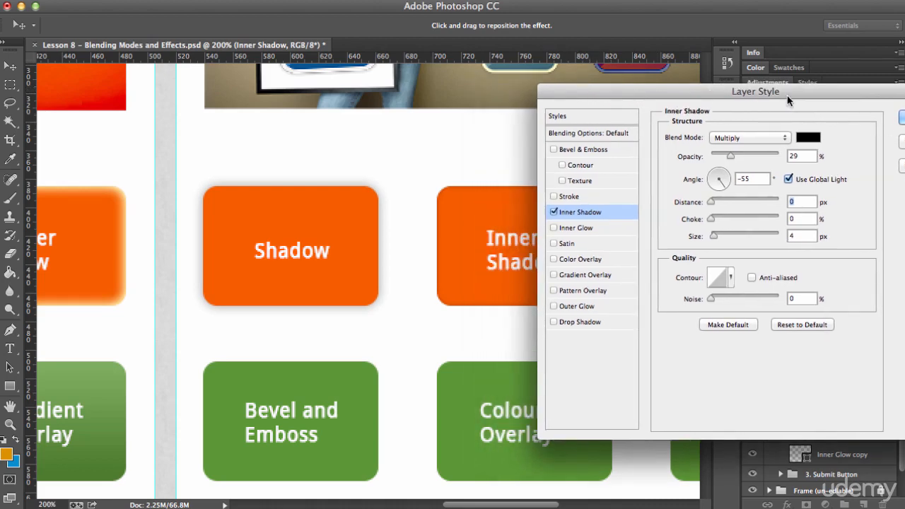
{"action": "left_click_drag", "start_coordinate": [787, 95], "coordinate": [642, 92]}
{"action": "left_click", "coordinate": [766, 114]}
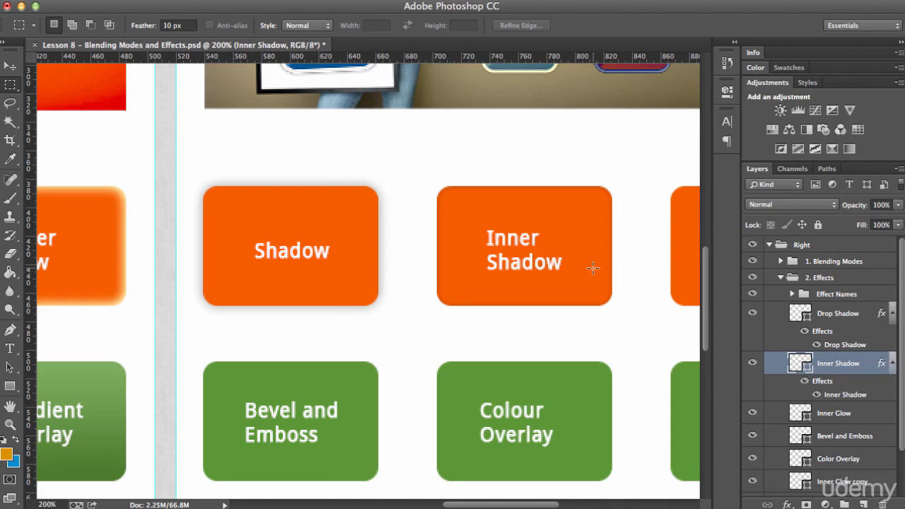
Step: Select the Inner Glow layer in the 2. Effects group
{"action": "scroll", "coordinate": [430, 257], "scroll_direction": "right", "scroll_amount": 5}
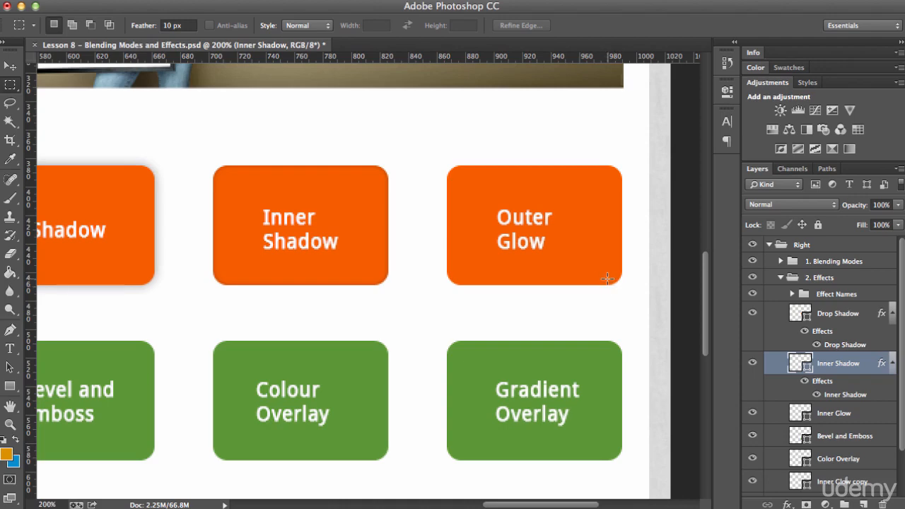
{"action": "left_click", "coordinate": [848, 414]}
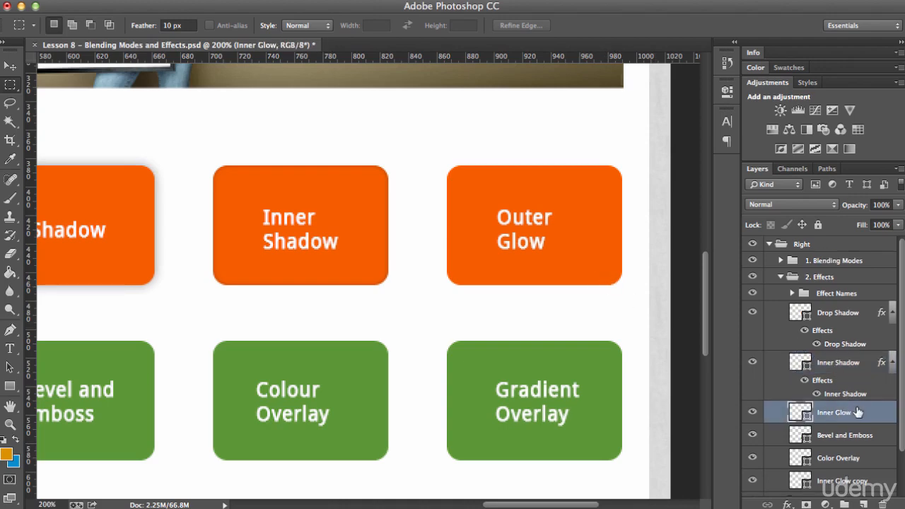
{"action": "scroll", "coordinate": [865, 391], "scroll_direction": "down", "scroll_amount": 2}
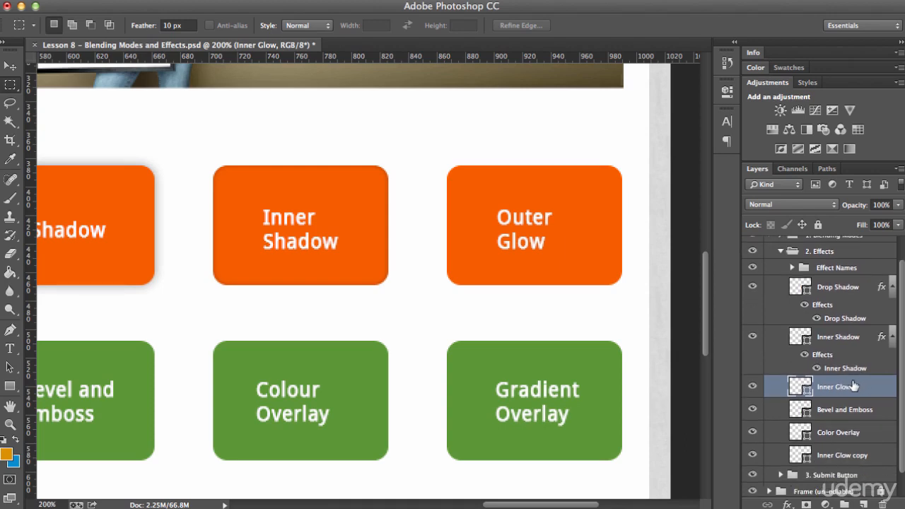
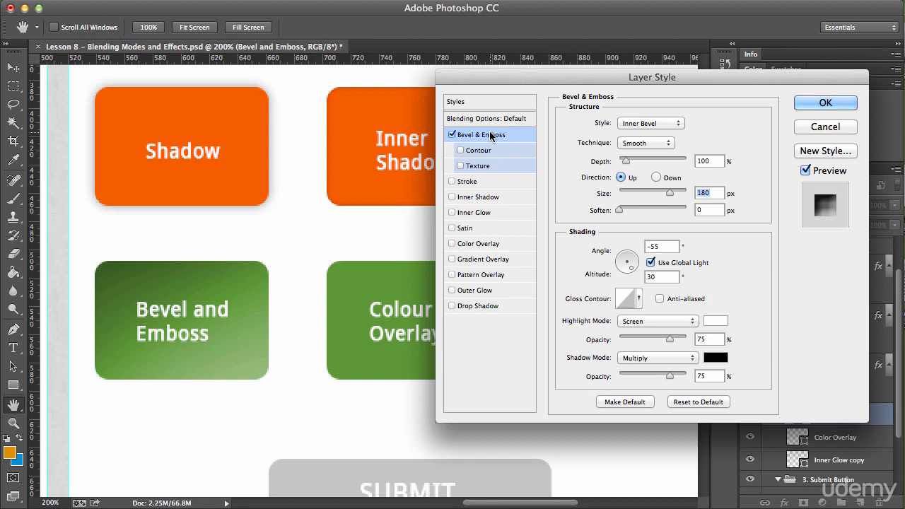
Step: Apply the Bevel & Emboss layer style to the Bevel and Emboss rectangle
{"action": "left_click", "coordinate": [807, 104]}
Step: Open the Color Overlay layer's blending options and enable the Color Overlay effect
{"action": "scroll", "coordinate": [791, 385], "scroll_direction": "down", "scroll_amount": 3}
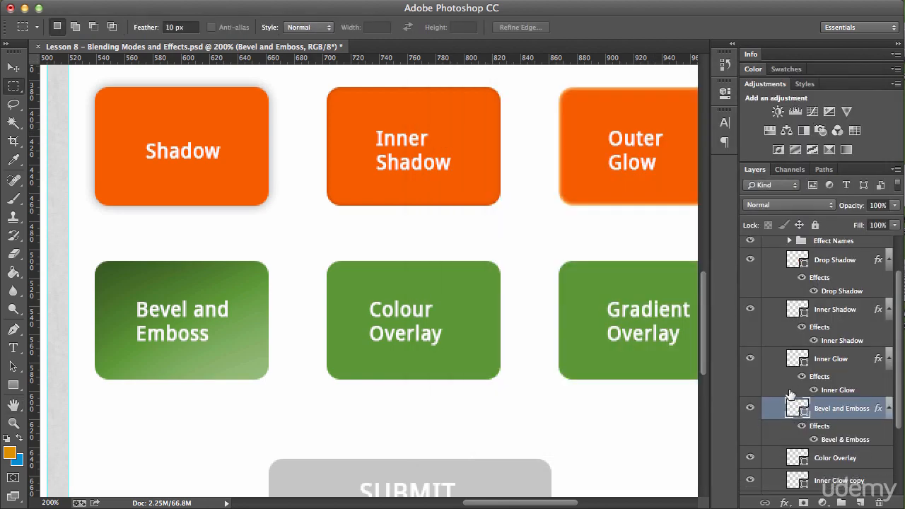
{"action": "left_click", "coordinate": [872, 404]}
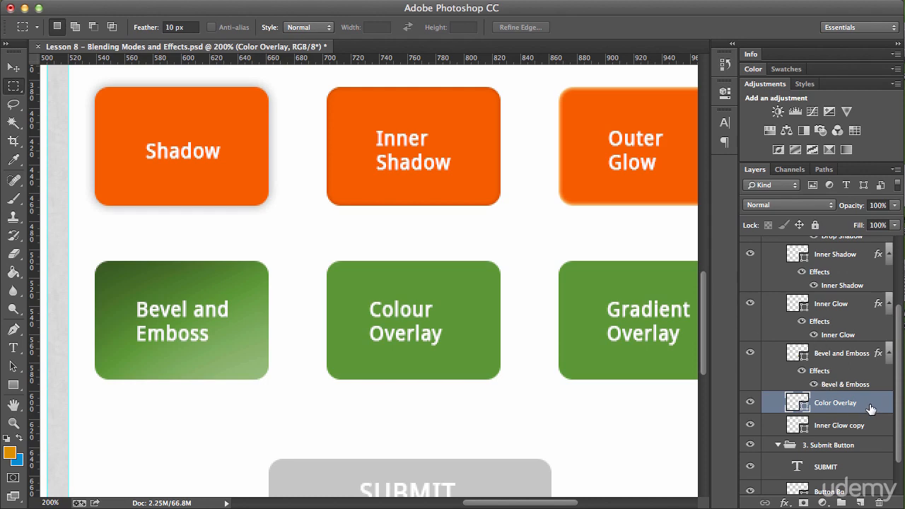
{"action": "double_click", "coordinate": [870, 409]}
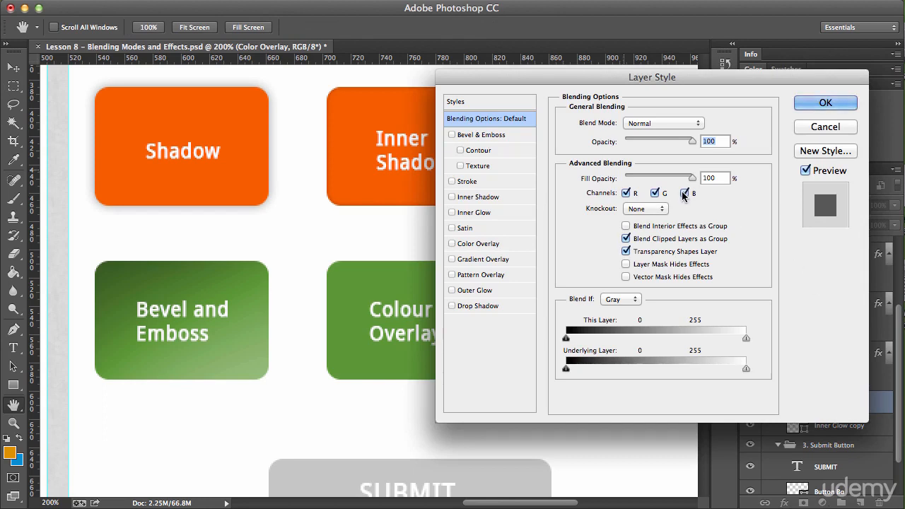
{"action": "left_click_drag", "start_coordinate": [493, 78], "coordinate": [511, 80]}
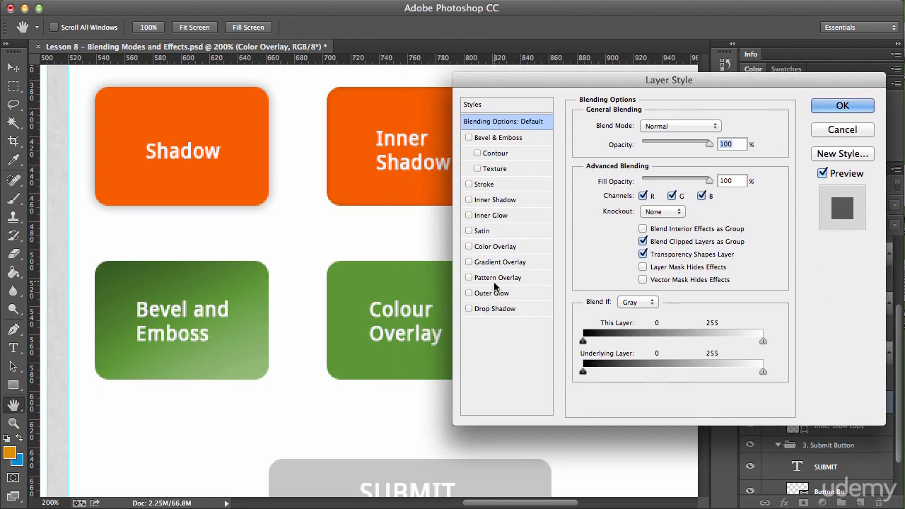
{"action": "left_click", "coordinate": [502, 247]}
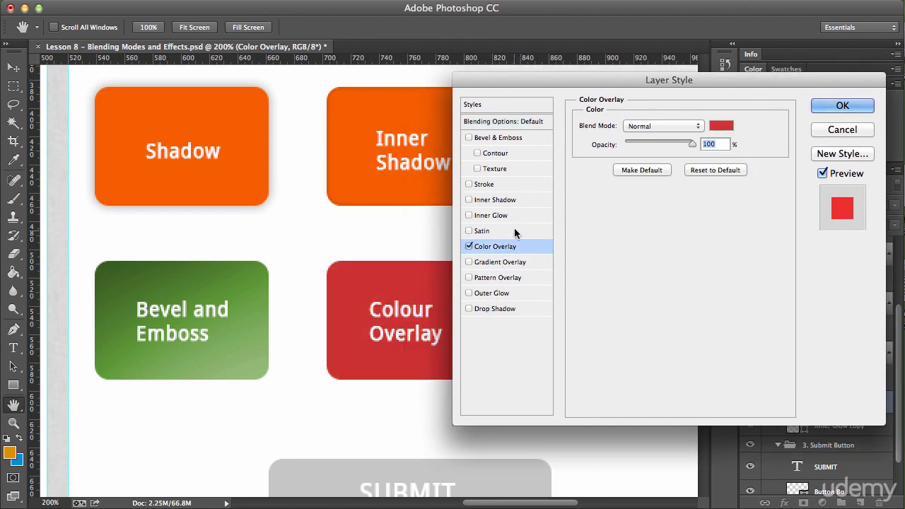
Step: Set the overlay colour to light blue #62bdf2 and apply the layer style
{"action": "left_click", "coordinate": [711, 128]}
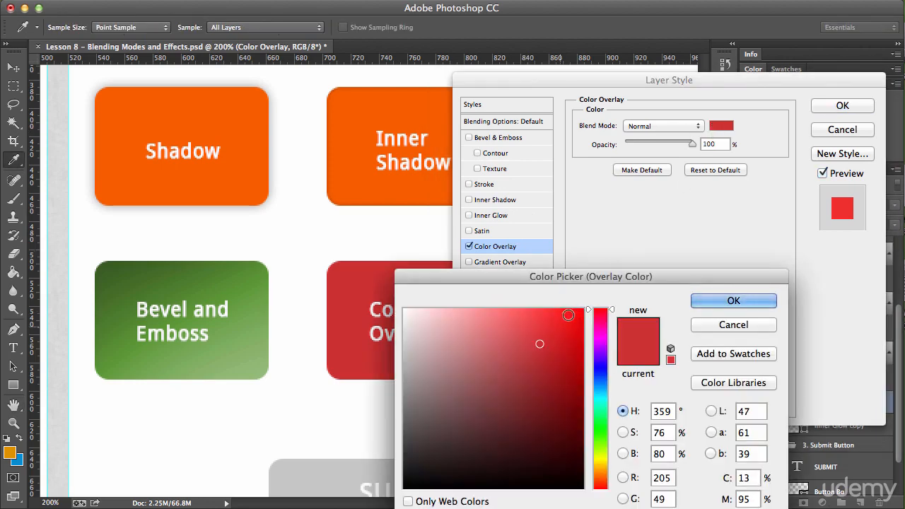
{"action": "left_click_drag", "start_coordinate": [502, 281], "coordinate": [659, 133]}
{"action": "left_click", "coordinate": [697, 238]}
{"action": "left_click", "coordinate": [633, 291]}
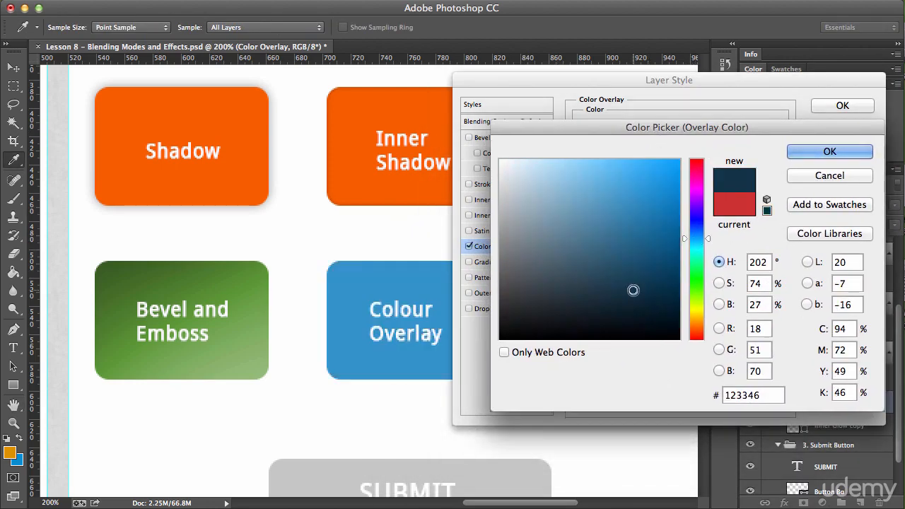
{"action": "left_click", "coordinate": [572, 216]}
{"action": "left_click_drag", "start_coordinate": [546, 202], "coordinate": [607, 168]}
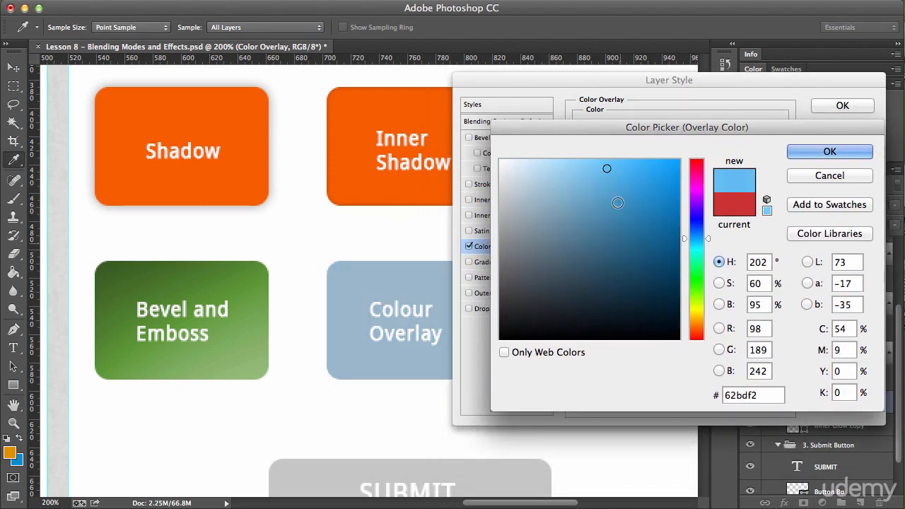
{"action": "left_click", "coordinate": [793, 153]}
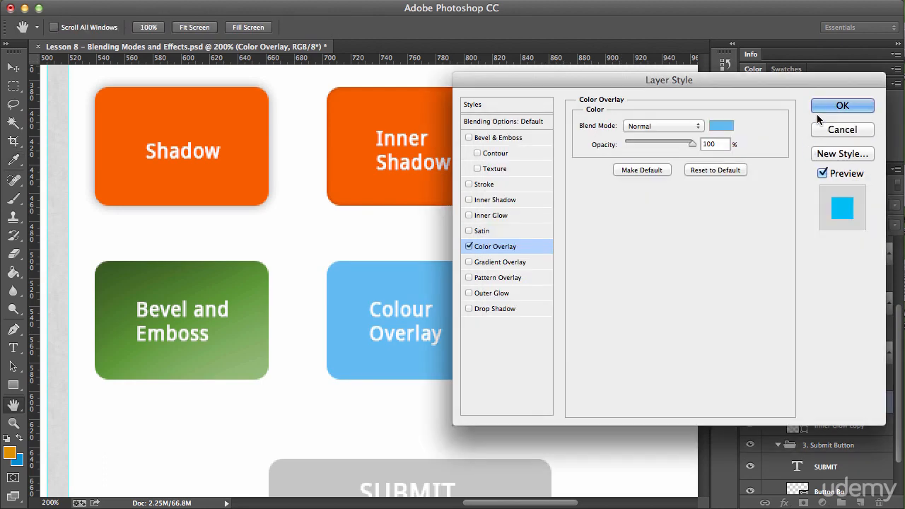
{"action": "left_click", "coordinate": [824, 107]}
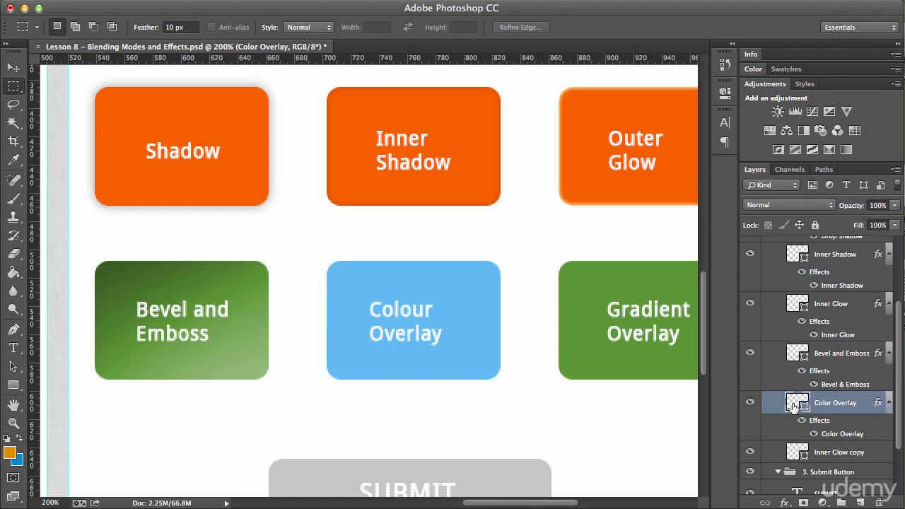
Step: Rename the Inner Glow copy layer as "Gradient Overlay"
{"action": "scroll", "coordinate": [793, 406], "scroll_direction": "down", "scroll_amount": 1}
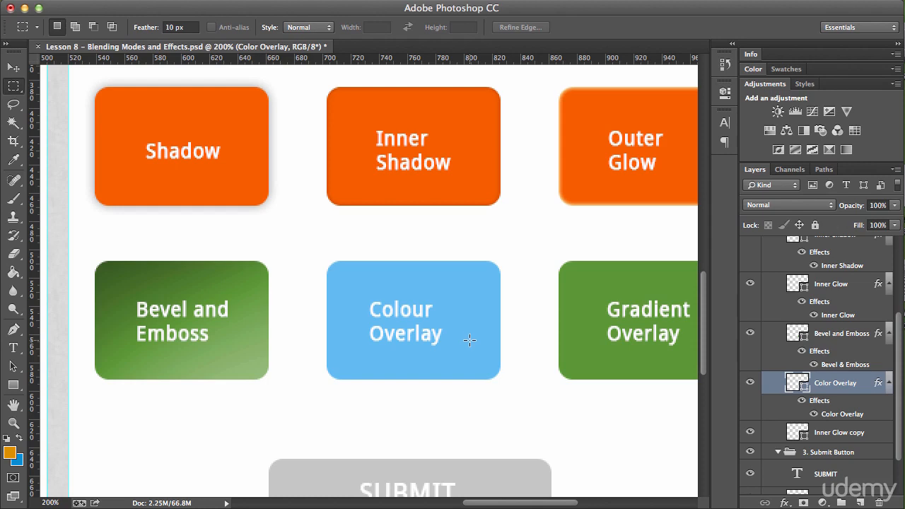
{"action": "scroll", "coordinate": [470, 341], "scroll_direction": "down", "scroll_amount": 1}
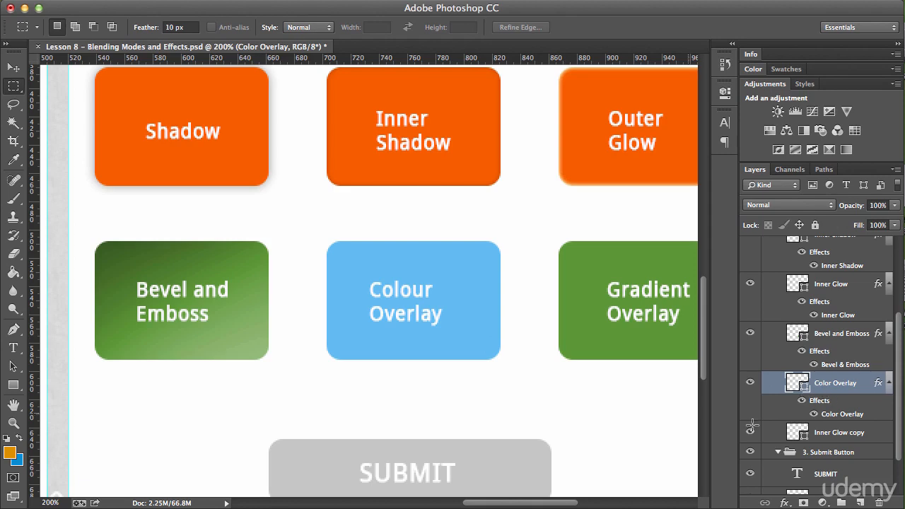
{"action": "left_click_drag", "start_coordinate": [530, 339], "coordinate": [497, 340]}
{"action": "left_click", "coordinate": [855, 440]}
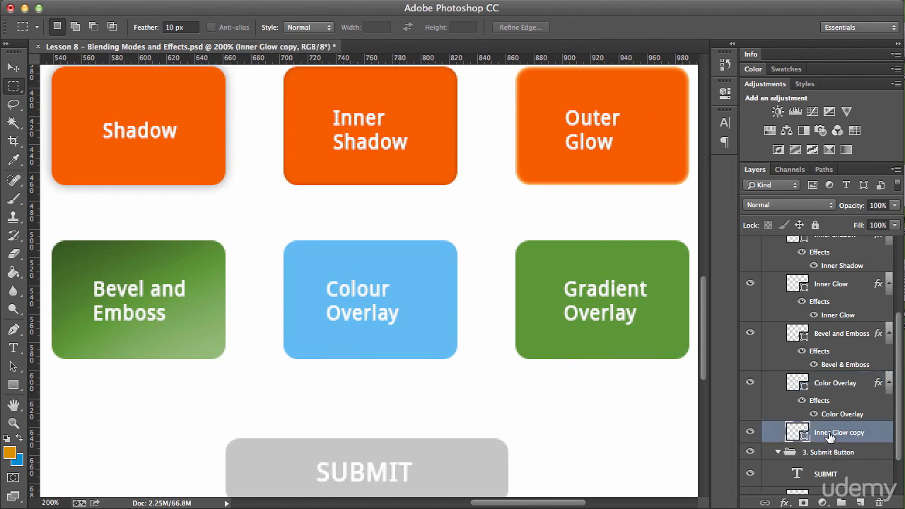
{"action": "double_click", "coordinate": [830, 434]}
{"action": "type", "text": "C"}
{"action": "type", "text": "radient Overlay"}
{"action": "key", "text": "Return"}
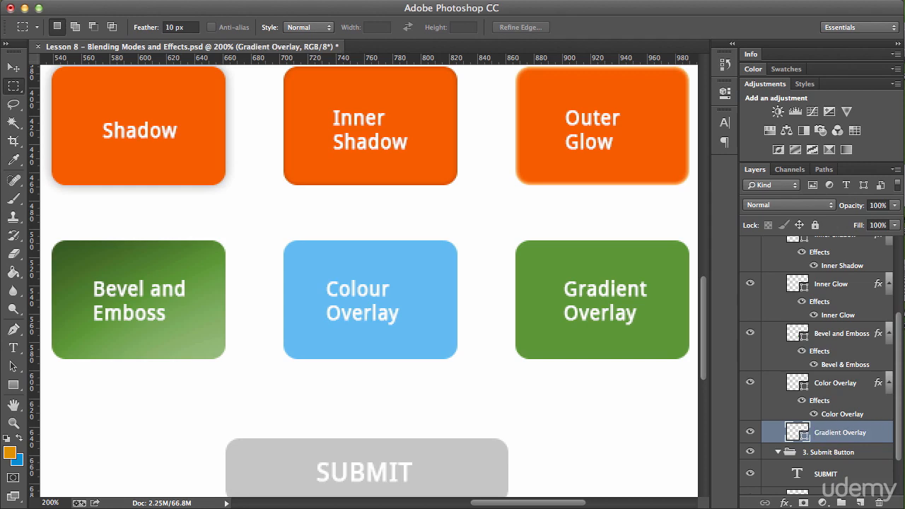
Step: Add a Gradient Overlay effect at 25% opacity to the Gradient Overlay layer and apply the layer style
{"action": "double_click", "coordinate": [878, 435]}
{"action": "left_click_drag", "start_coordinate": [612, 81], "coordinate": [238, 102]}
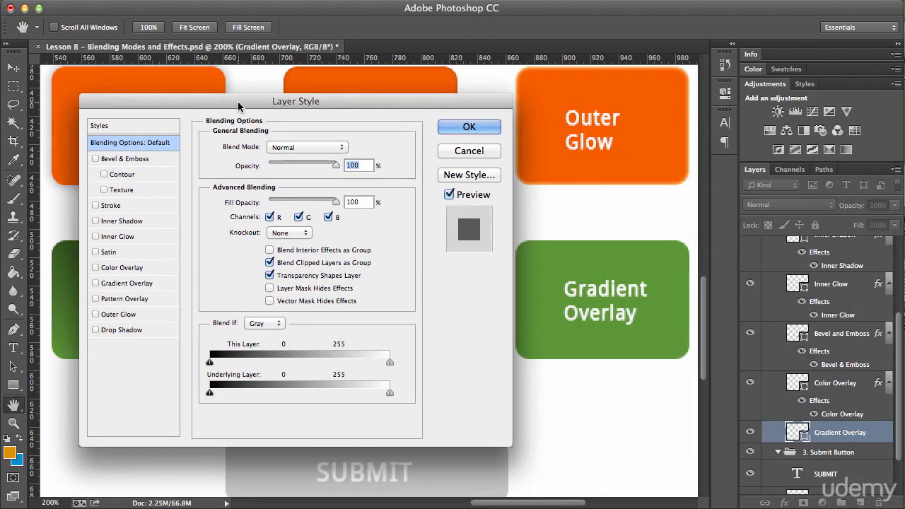
{"action": "left_click", "coordinate": [123, 283]}
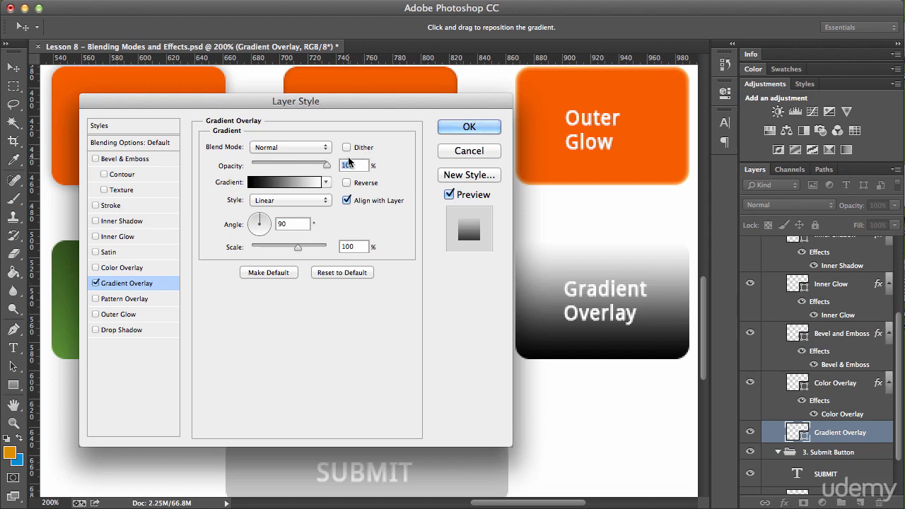
{"action": "left_click_drag", "start_coordinate": [325, 165], "coordinate": [270, 163]}
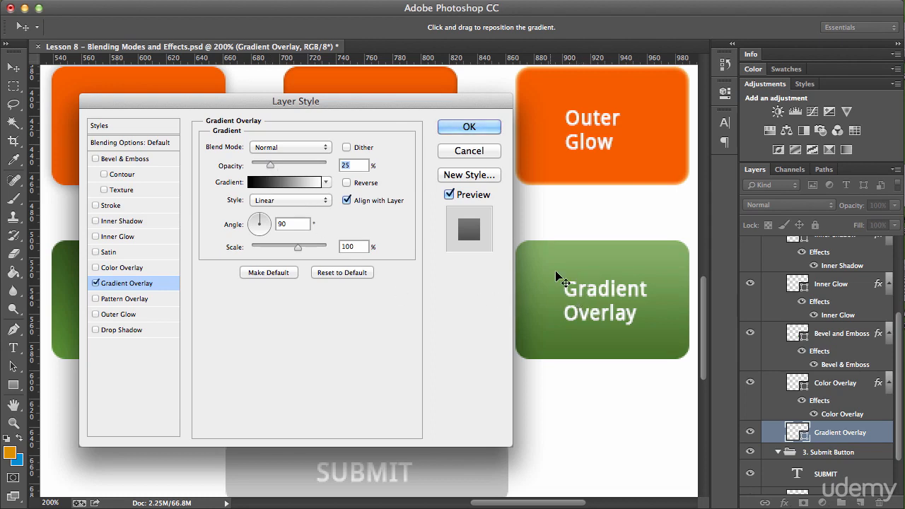
{"action": "left_click", "coordinate": [467, 127]}
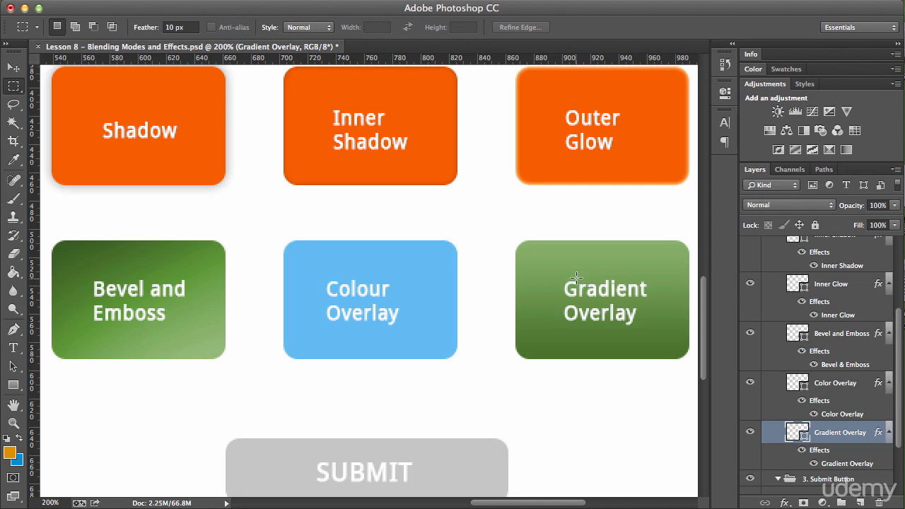
Step: Change the Gradient Overlay rectangle's solid fill colour to a bright, saturated red
{"action": "left_click_drag", "start_coordinate": [574, 282], "coordinate": [502, 241]}
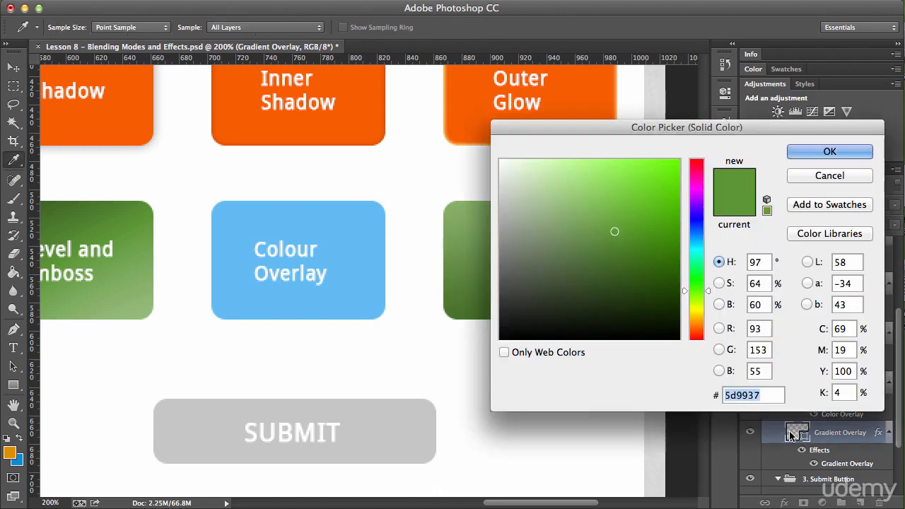
{"action": "double_click", "coordinate": [795, 434]}
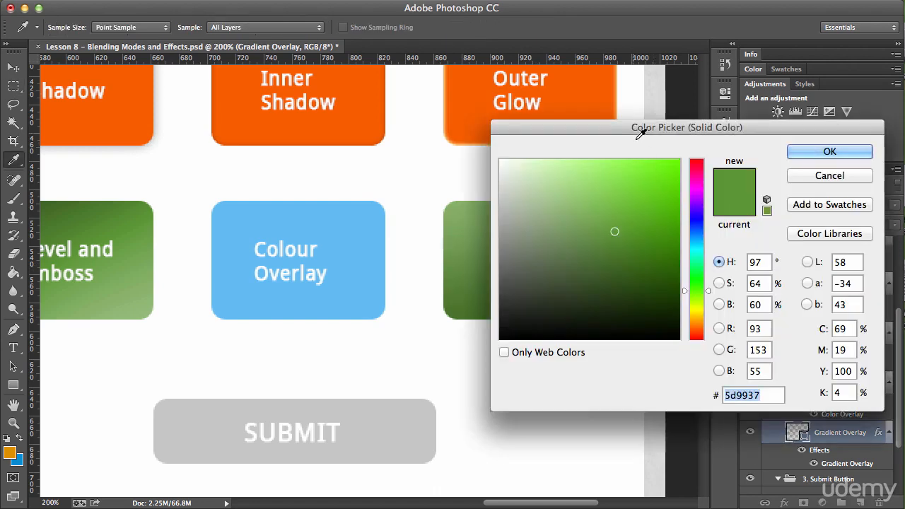
{"action": "left_click", "coordinate": [698, 161]}
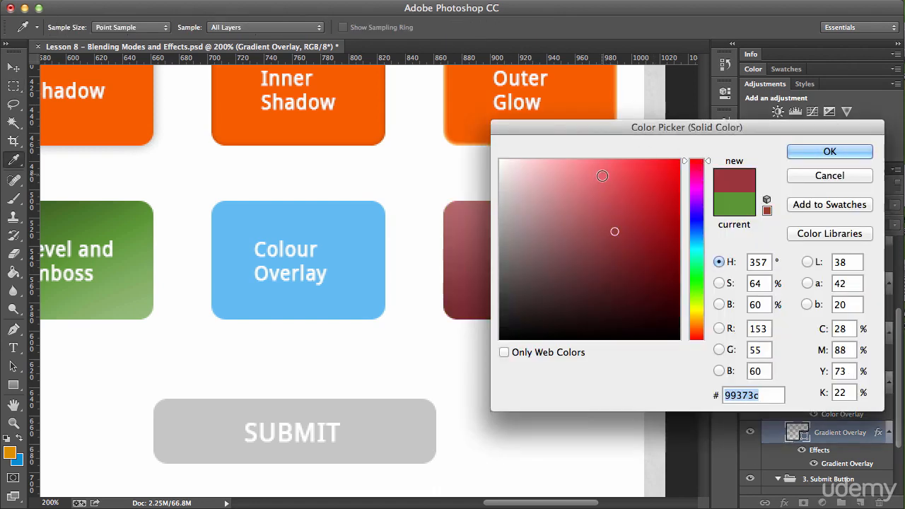
{"action": "left_click_drag", "start_coordinate": [602, 175], "coordinate": [680, 167]}
{"action": "left_click", "coordinate": [830, 152]}
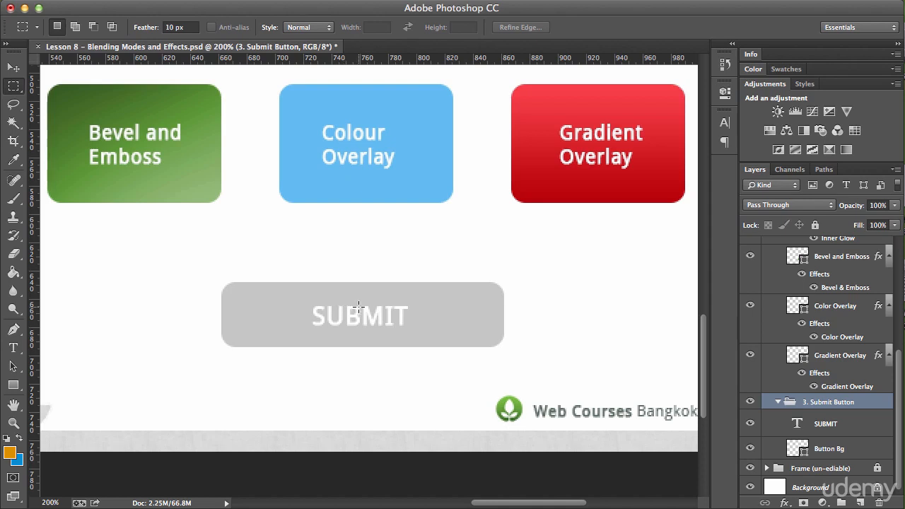
Step: Expand the Frame (un-ediable) group and select the SUBMIT text layer in the Submit Button group under Left
{"action": "key", "text": "super+minus"}
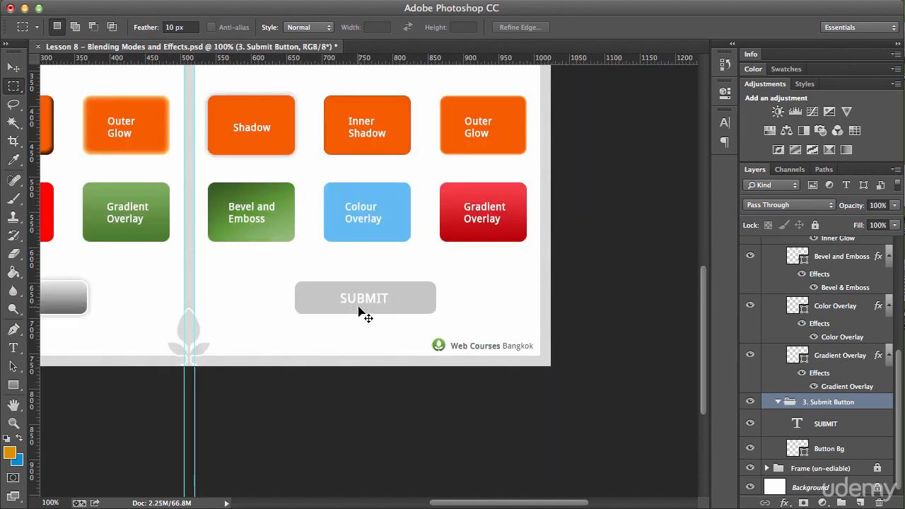
{"action": "left_click_drag", "start_coordinate": [359, 311], "coordinate": [501, 332]}
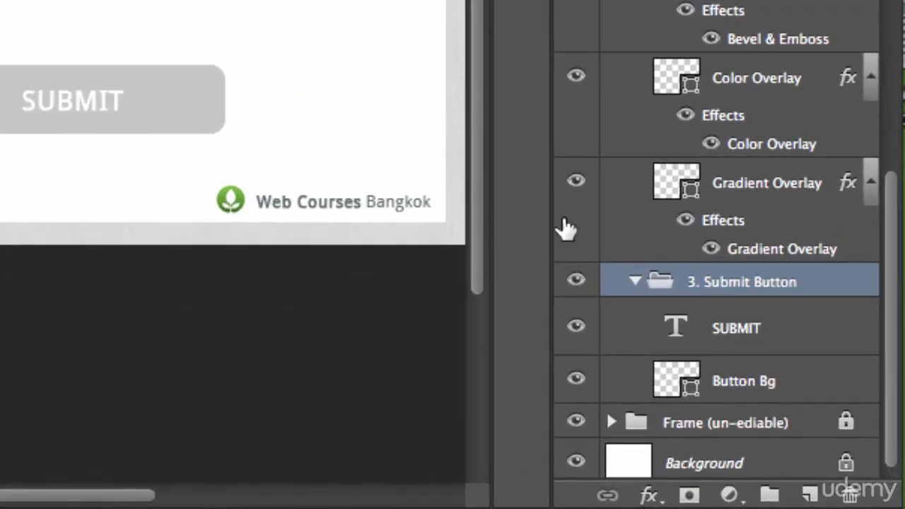
{"action": "scroll", "coordinate": [809, 338], "scroll_direction": "down", "scroll_amount": 1}
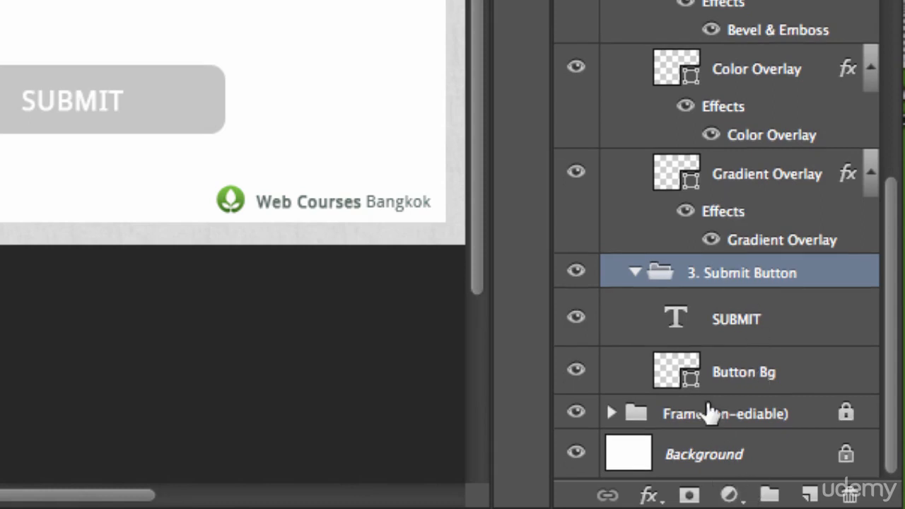
{"action": "left_click", "coordinate": [611, 414]}
{"action": "scroll", "coordinate": [768, 333], "scroll_direction": "down", "scroll_amount": 5}
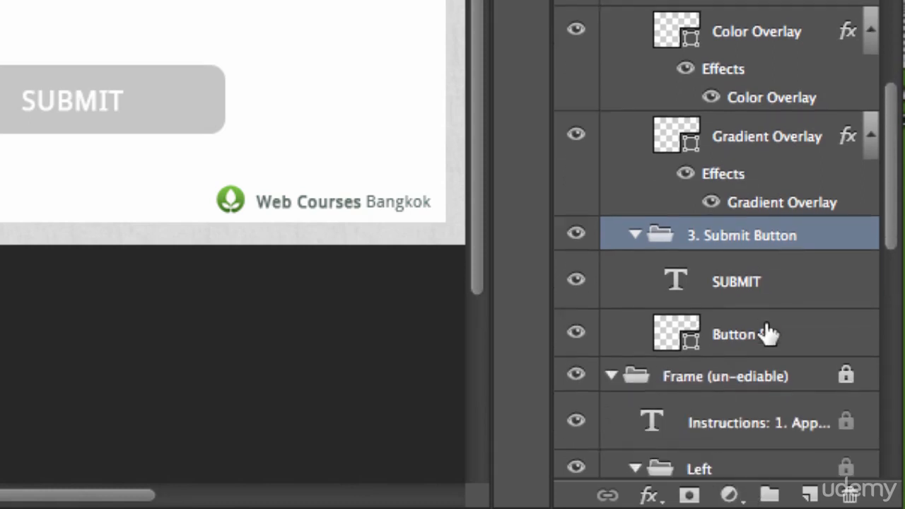
{"action": "scroll", "coordinate": [766, 318], "scroll_direction": "down", "scroll_amount": 5}
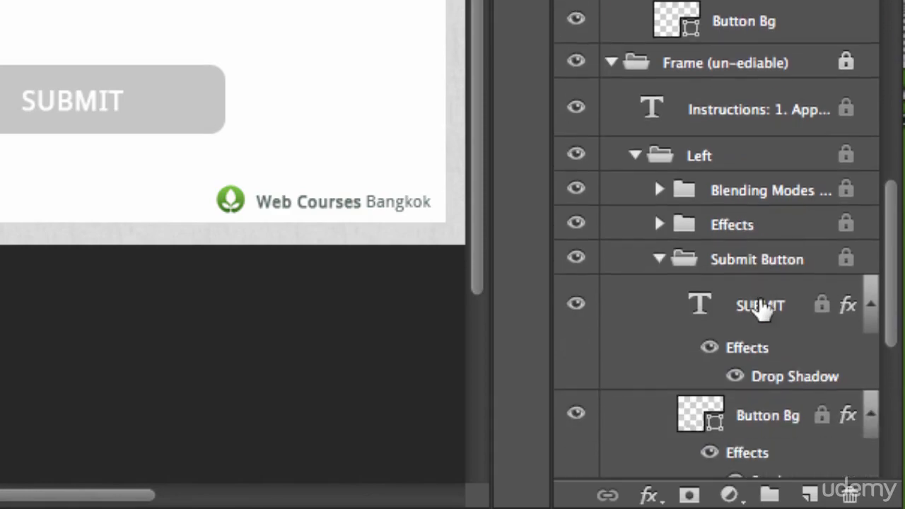
{"action": "left_click", "coordinate": [762, 309]}
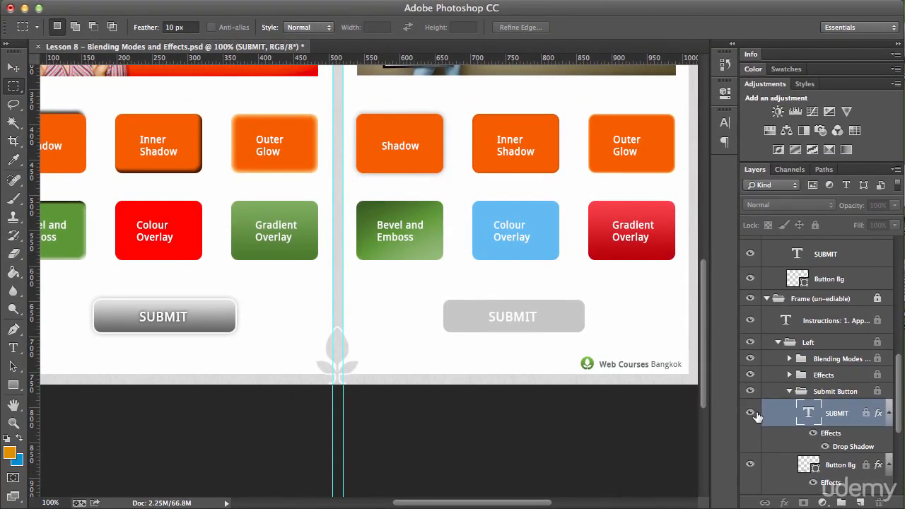
Step: Toggle the visibility of the finished button's SUBMIT and Button Bg layers off and on to identify them
{"action": "left_click", "coordinate": [587, 311]}
{"action": "left_click", "coordinate": [752, 414]}
{"action": "scroll", "coordinate": [754, 419], "scroll_direction": "down", "scroll_amount": 1}
{"action": "left_click", "coordinate": [750, 439]}
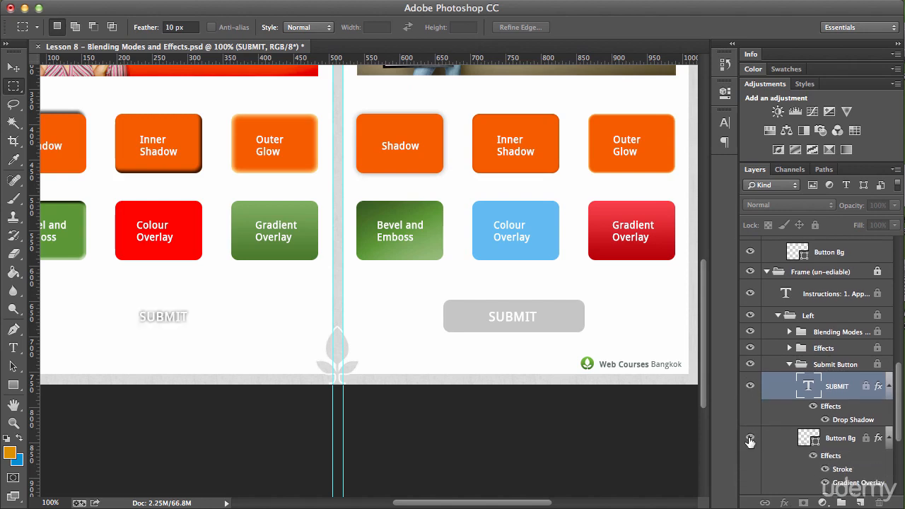
{"action": "left_click", "coordinate": [750, 438]}
{"action": "scroll", "coordinate": [824, 270], "scroll_direction": "up", "scroll_amount": 2}
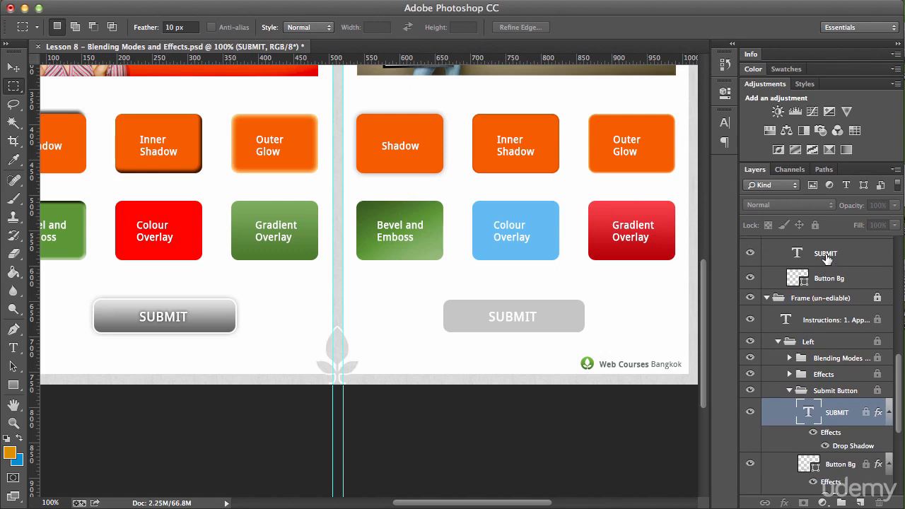
Step: Copy the Drop Shadow effect from the Left group's SUBMIT text layer to the SUBMIT layer in 3. Submit Button
{"action": "left_click", "coordinate": [827, 259]}
{"action": "left_click", "coordinate": [828, 278]}
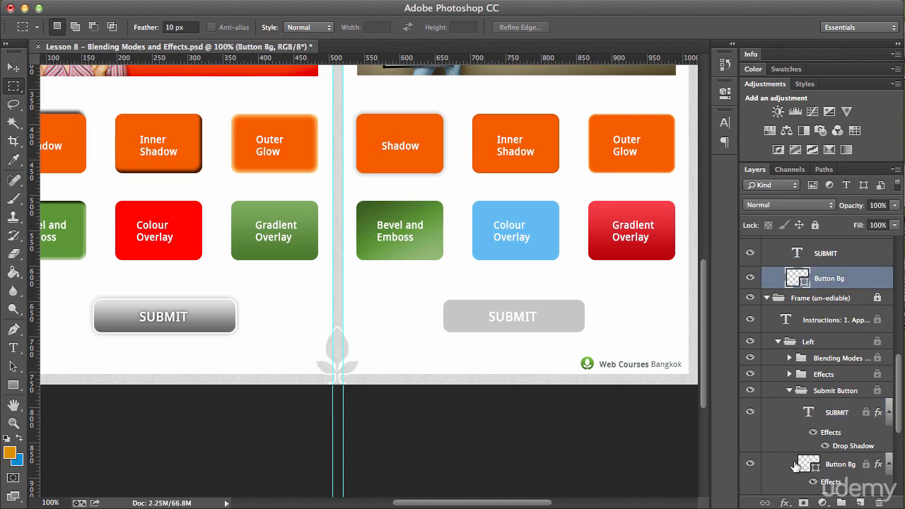
{"action": "left_click", "coordinate": [820, 436]}
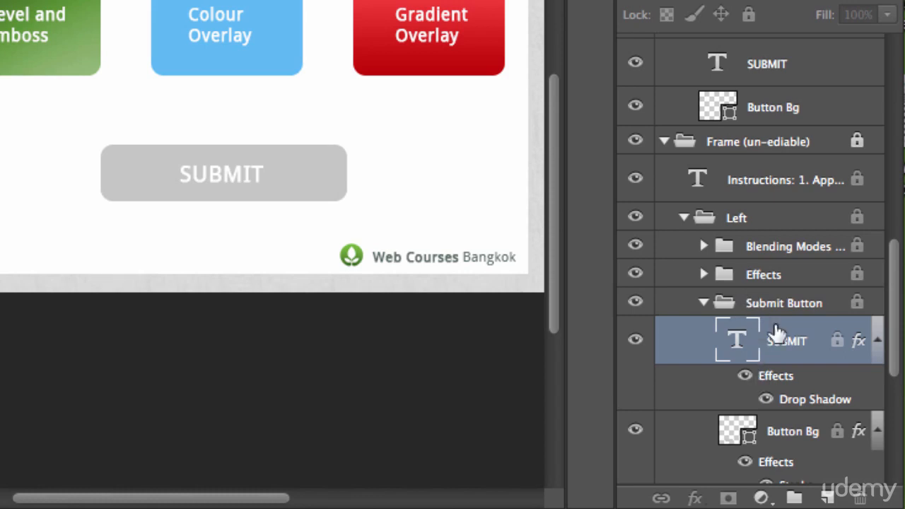
{"action": "left_click_drag", "start_coordinate": [776, 378], "coordinate": [769, 80]}
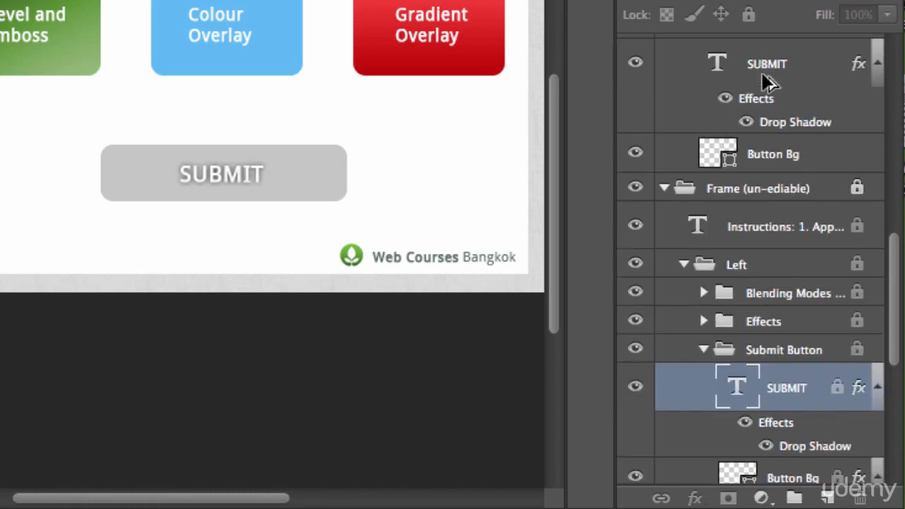
Step: Copy the Stroke, Gradient Overlay and Drop Shadow effects from the Left group's Button Bg to the Button Bg layer in 3. Submit Button
{"action": "scroll", "coordinate": [748, 445], "scroll_direction": "down", "scroll_amount": 2}
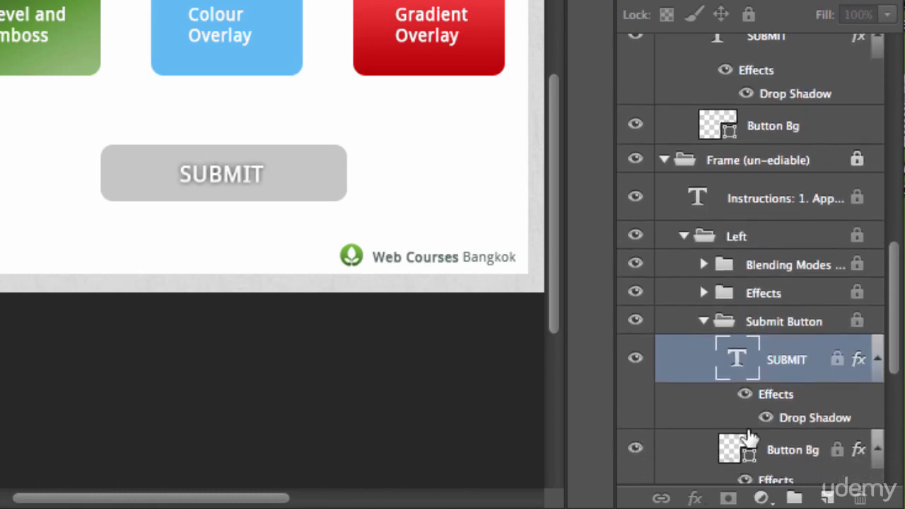
{"action": "scroll", "coordinate": [748, 440], "scroll_direction": "down", "scroll_amount": 1}
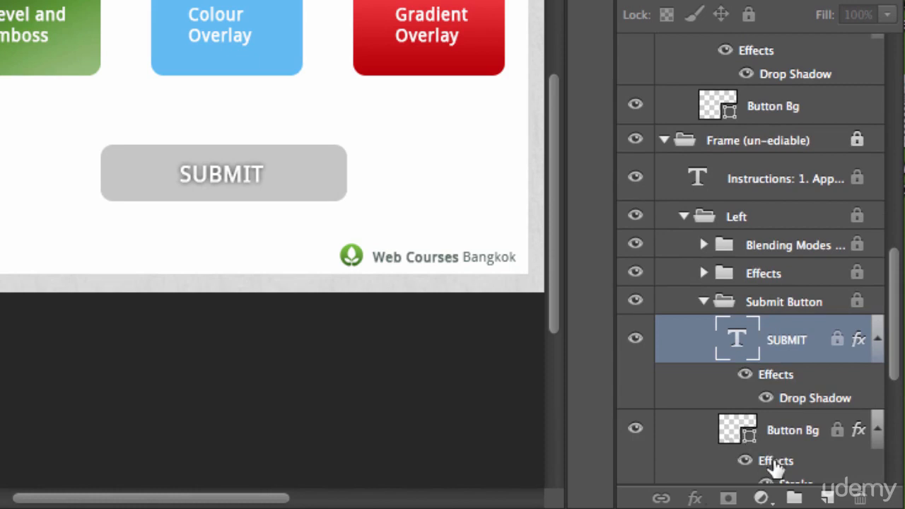
{"action": "mouse_move", "coordinate": [776, 463]}
{"action": "left_mouse_down"}
{"action": "mouse_move", "coordinate": [793, 347]}
{"action": "mouse_move", "coordinate": [793, 144]}
{"action": "mouse_move", "coordinate": [765, 104]}
{"action": "left_mouse_up"}
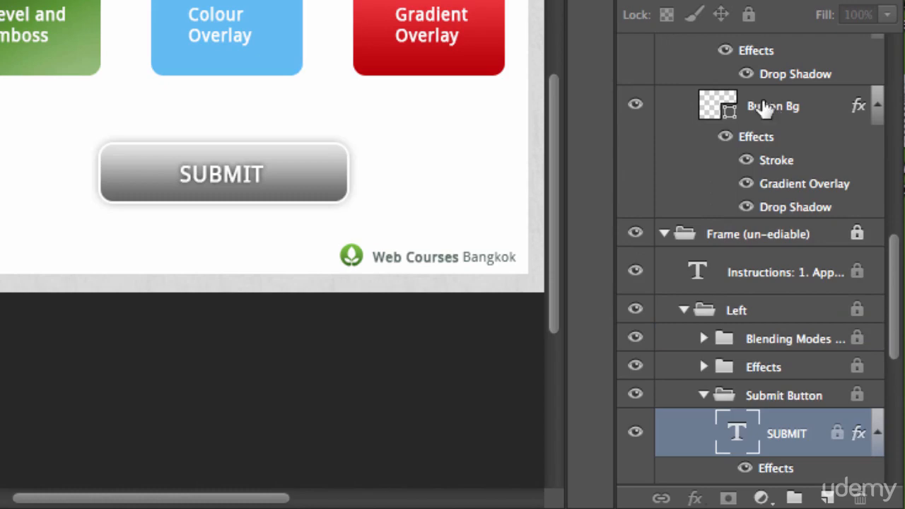